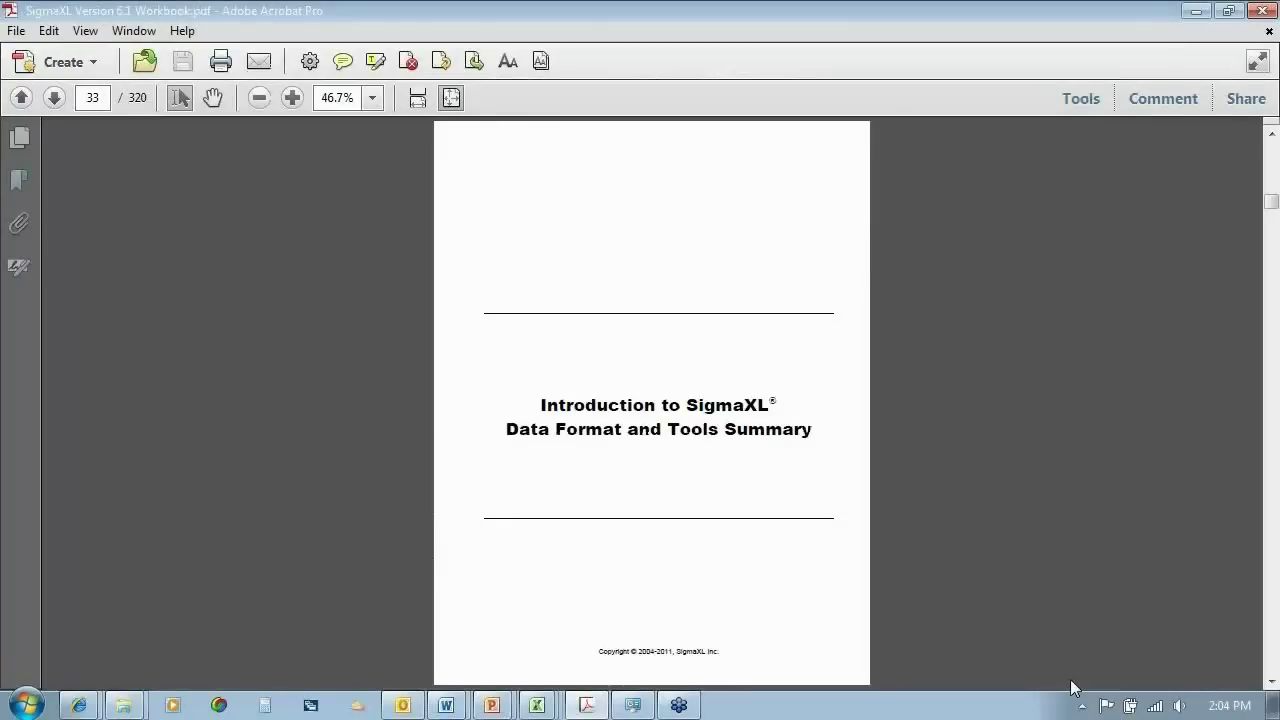
# Jump the SigmaXL Version 6.1 Workbook PDF back to its cover page, page 1 of 320.
pyautogui.press('Home')
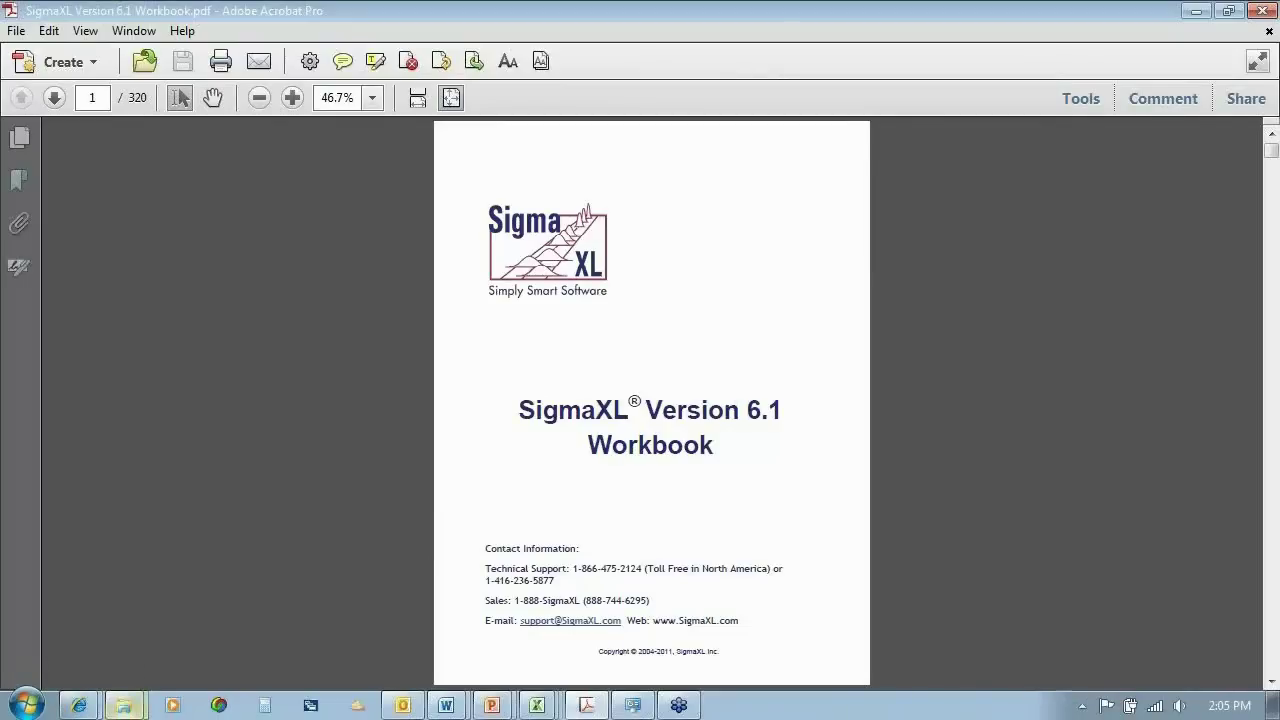
pyautogui.moveTo(125, 710)
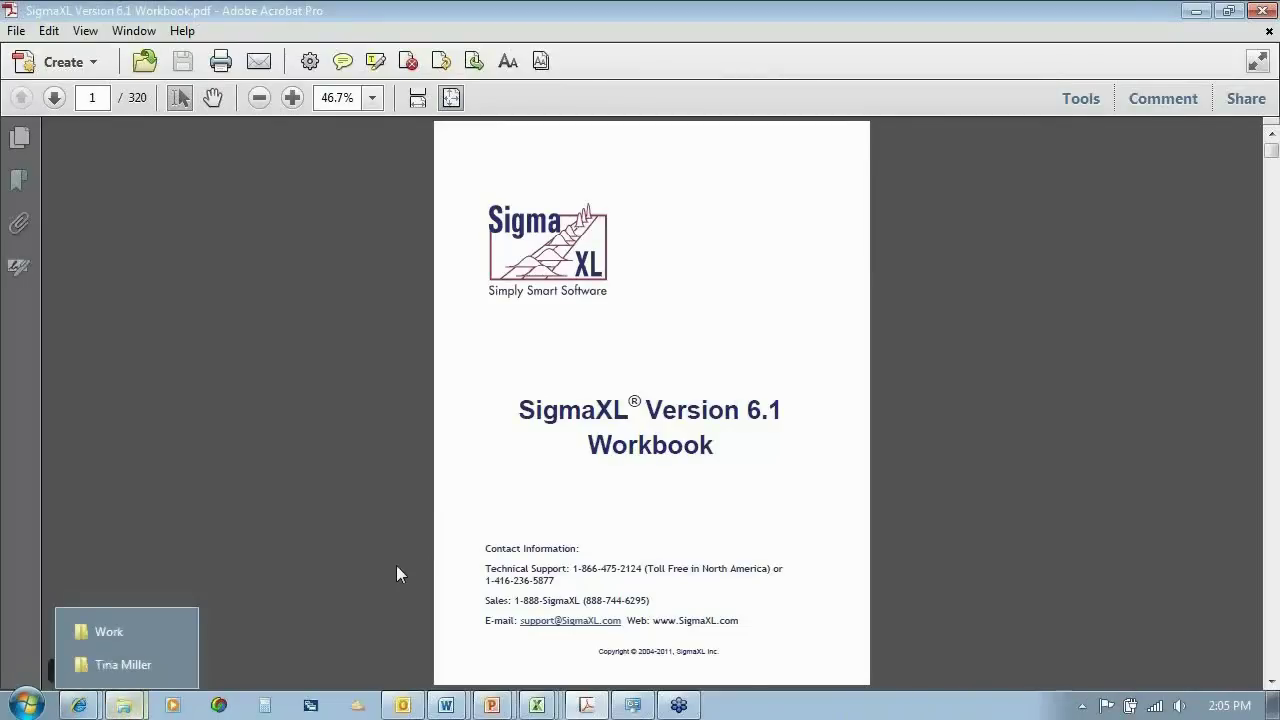
# Open Template & Calculator Examples from SigmaXL's Sample Data folder, showing the Call Center C&E Matrix.
pyautogui.click(540, 707)
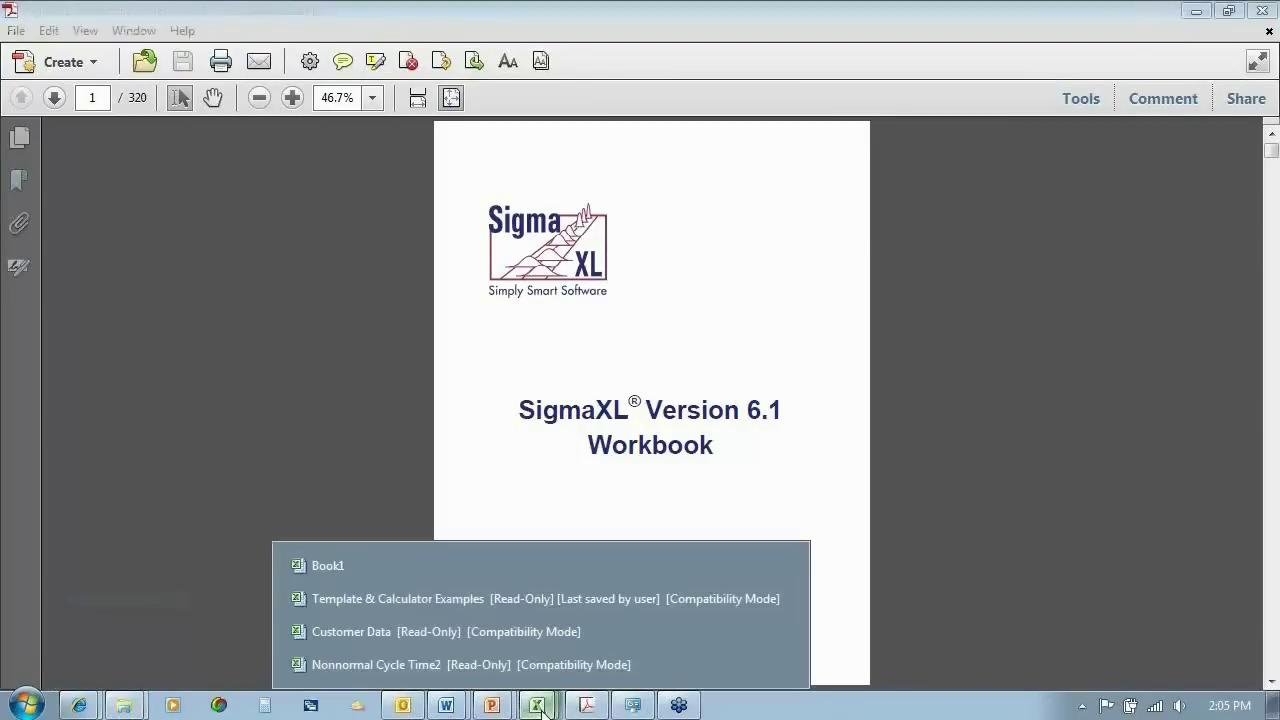
pyautogui.click(488, 598)
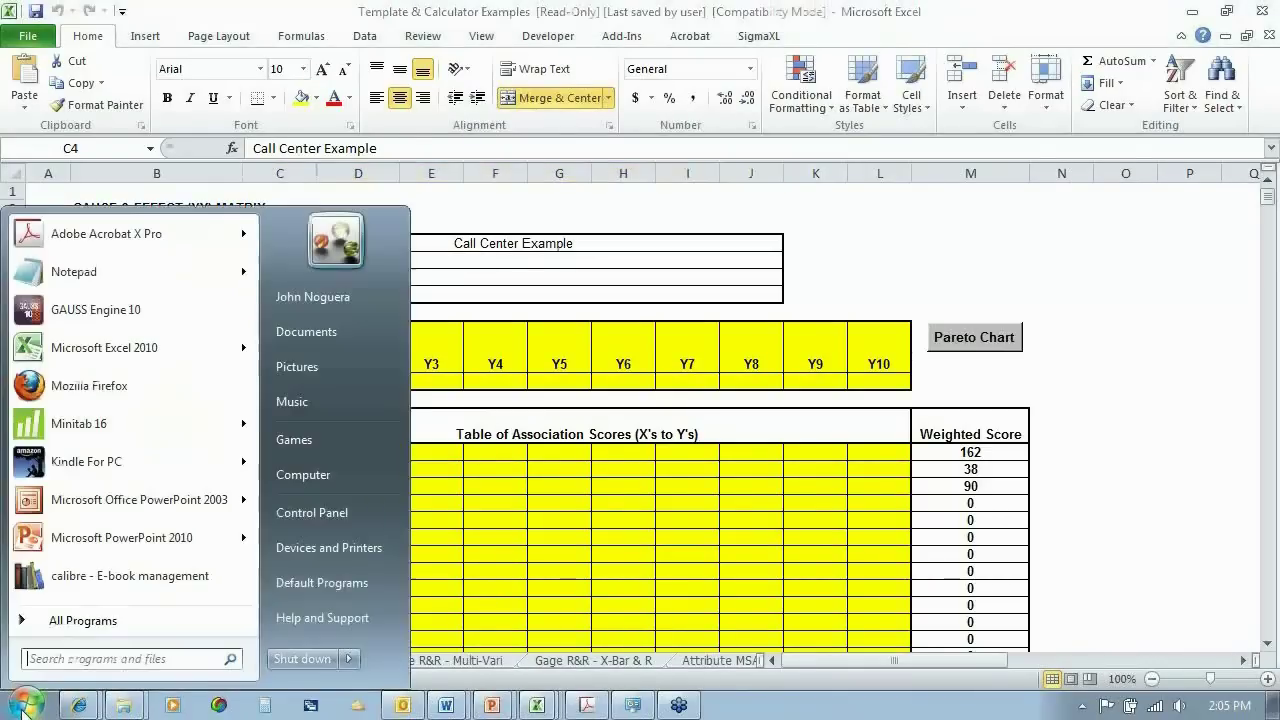
pyautogui.click(70, 622)
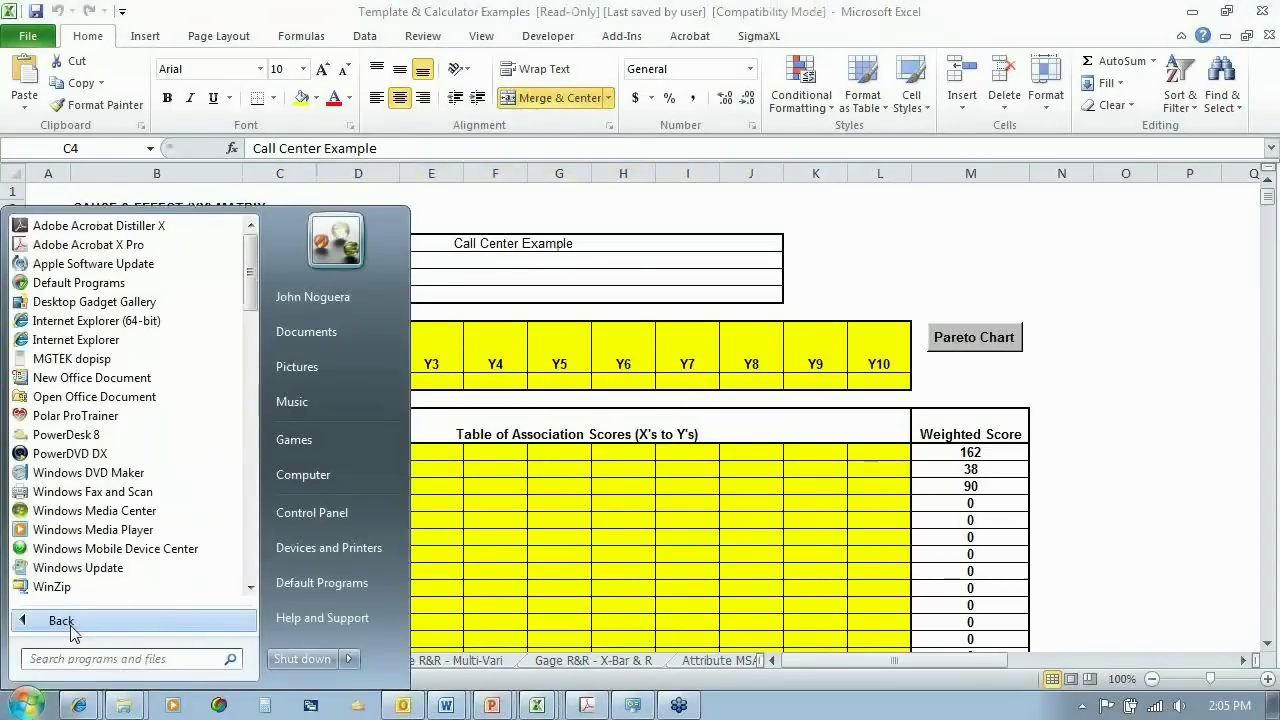
pyautogui.scroll(-10, 253, 548)
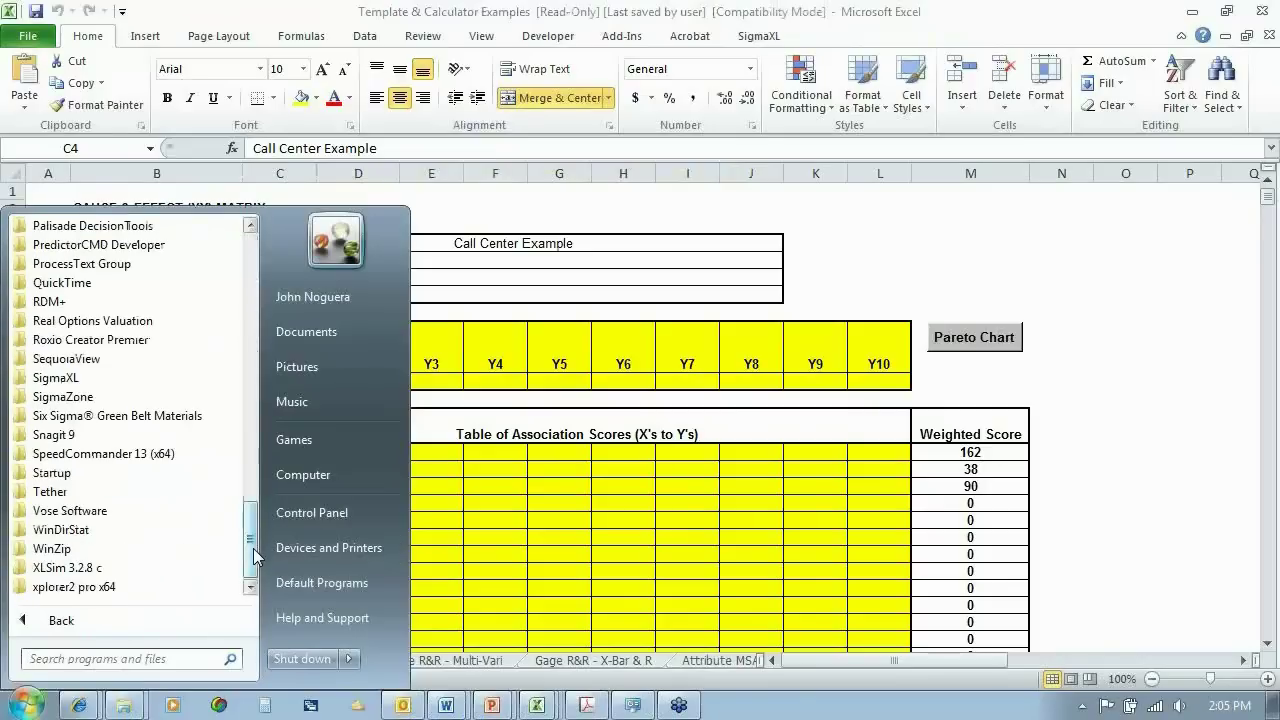
pyautogui.click(52, 378)
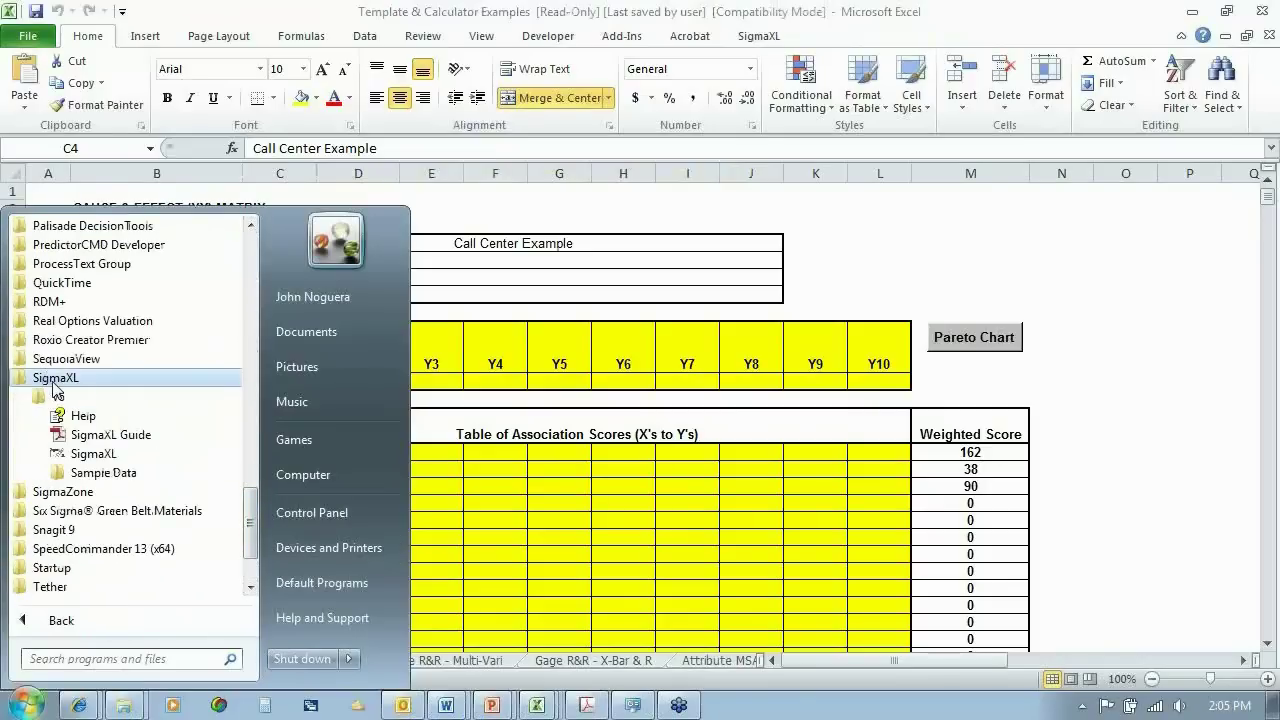
pyautogui.click(80, 474)
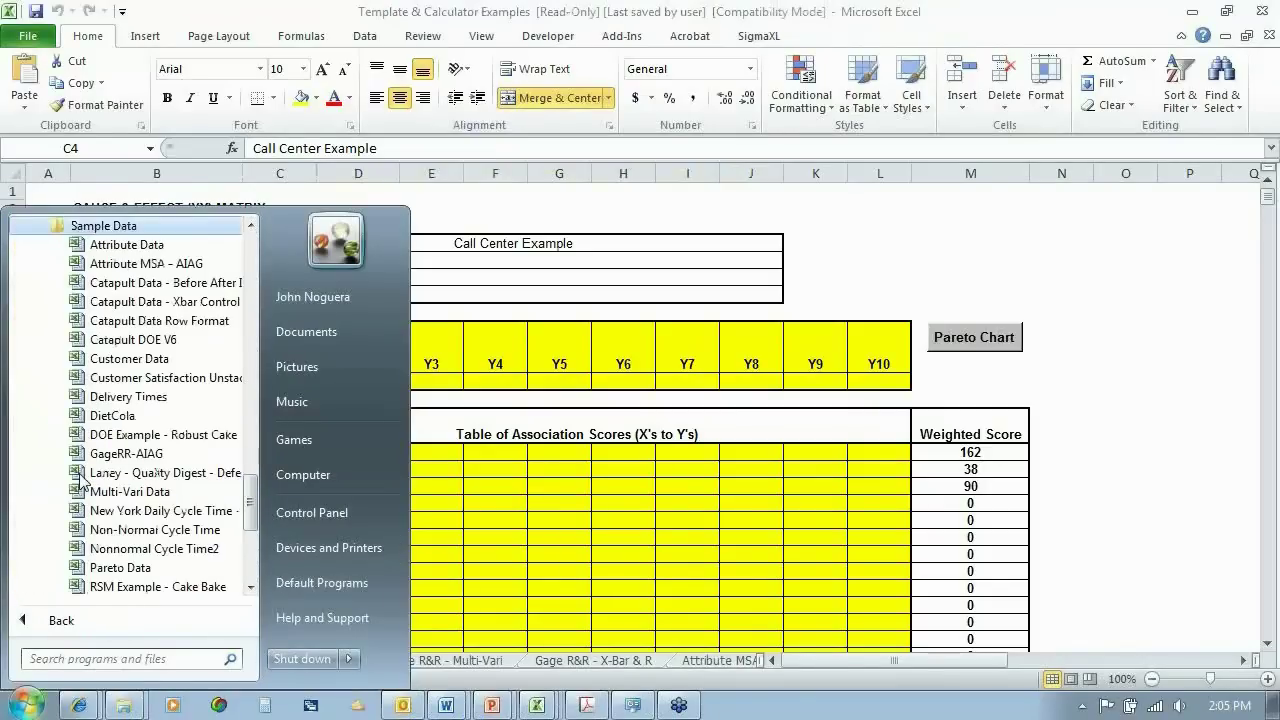
pyautogui.click(251, 588)
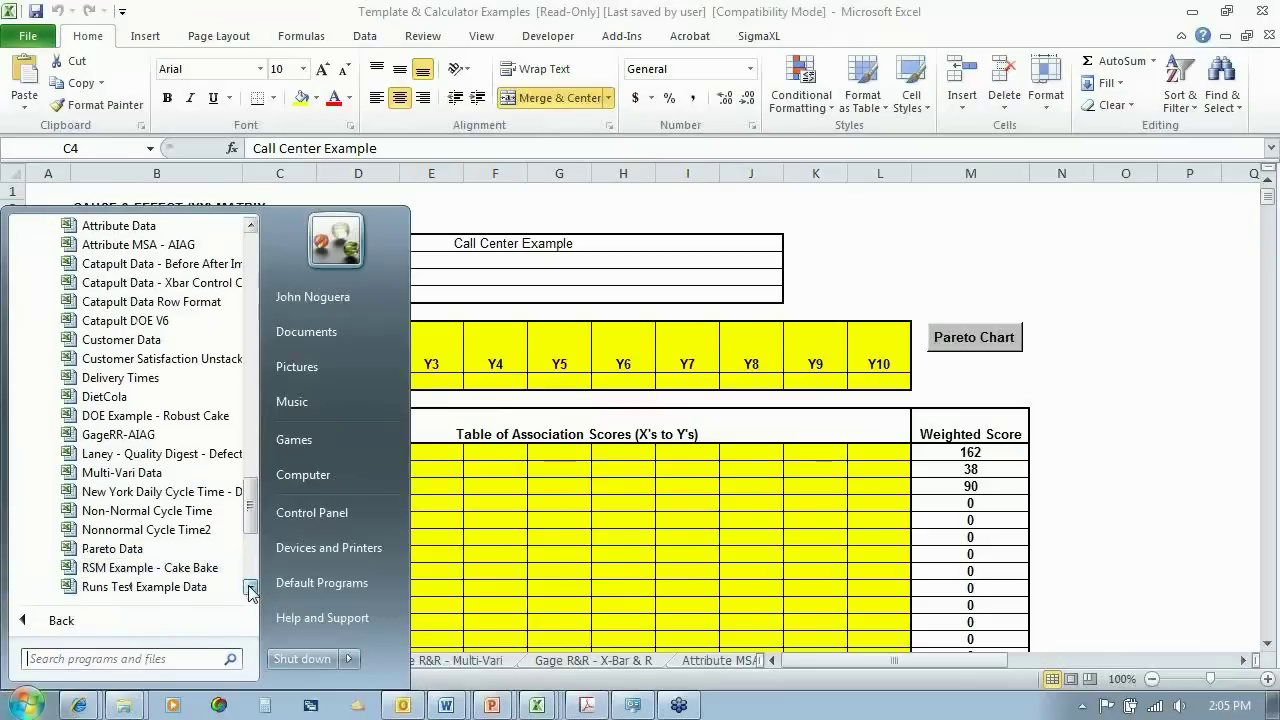
pyautogui.click(251, 588)
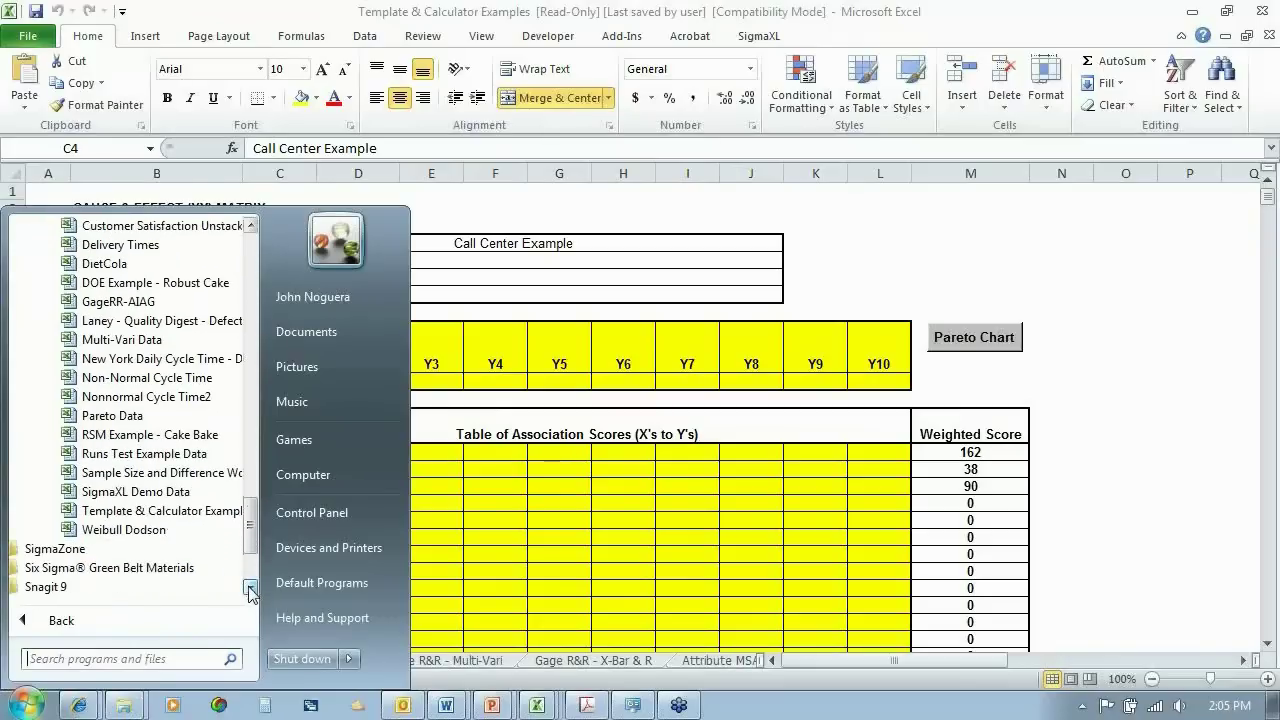
pyautogui.click(205, 511)
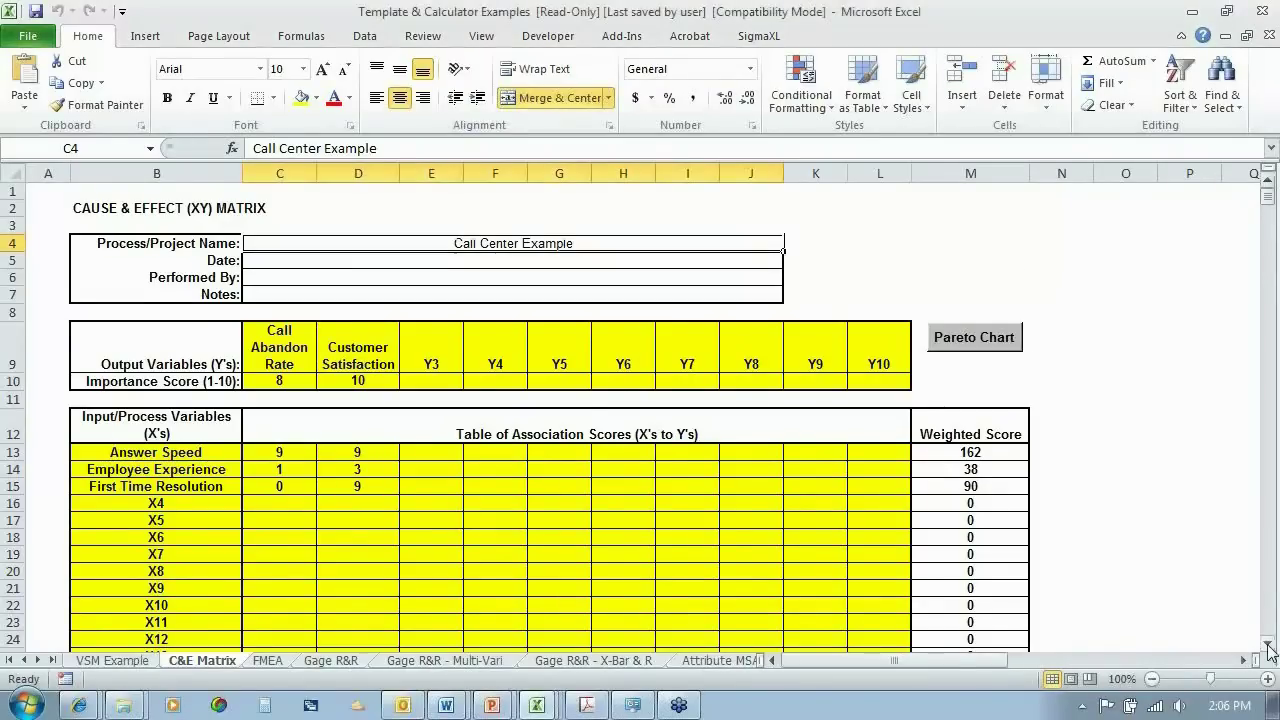
pyautogui.scroll(-1, 1270, 645)
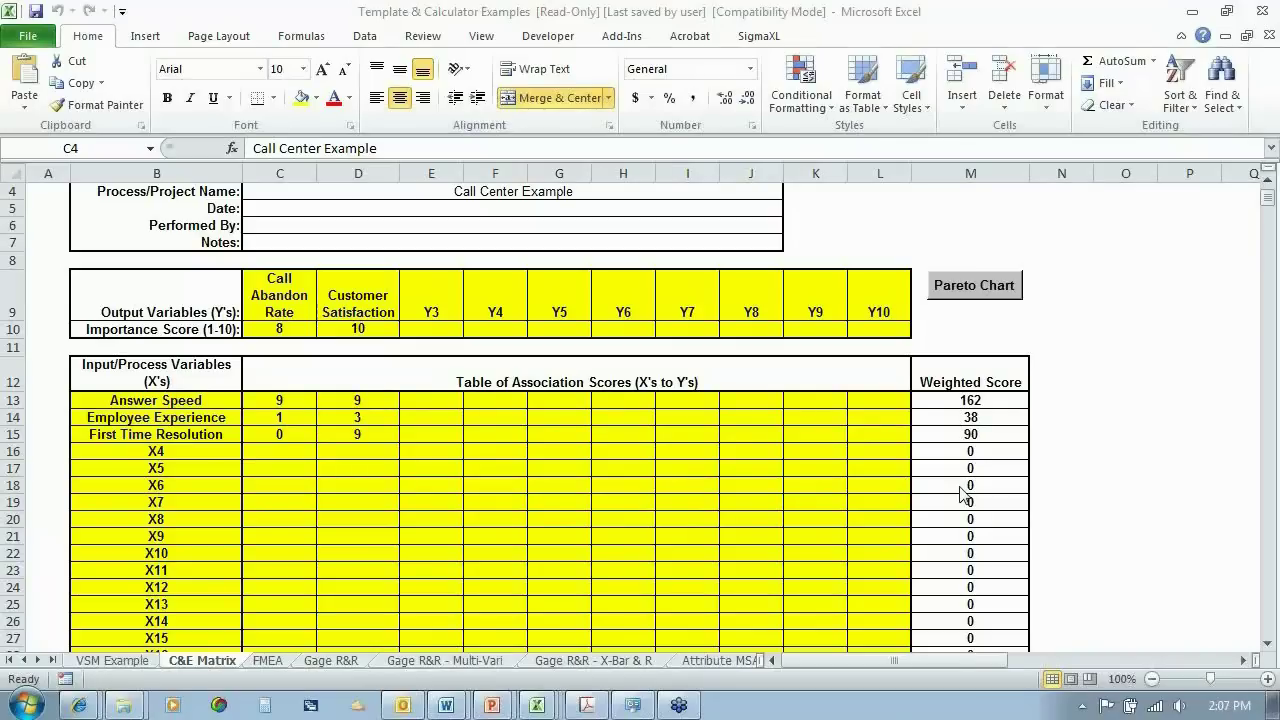
# Chart the C&E weighted scores as a Pareto, with Answer Speed ranked highest.
pyautogui.click(968, 290)
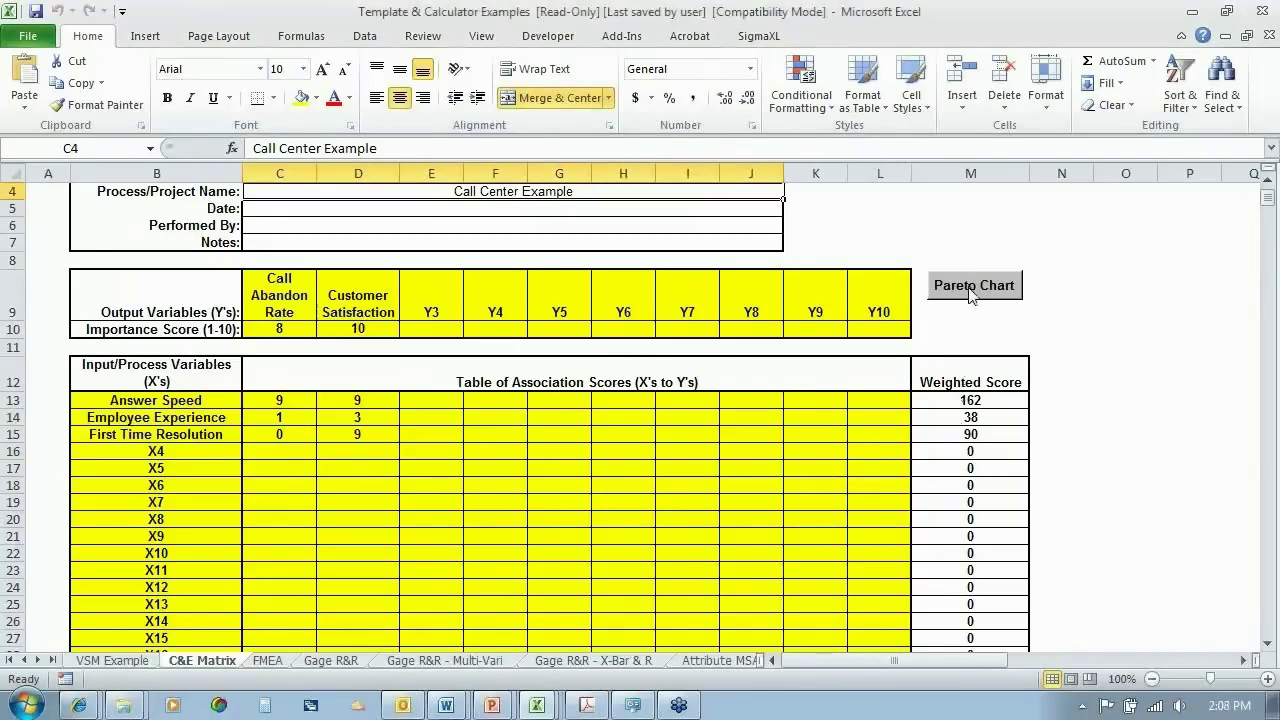
pyautogui.click(968, 290)
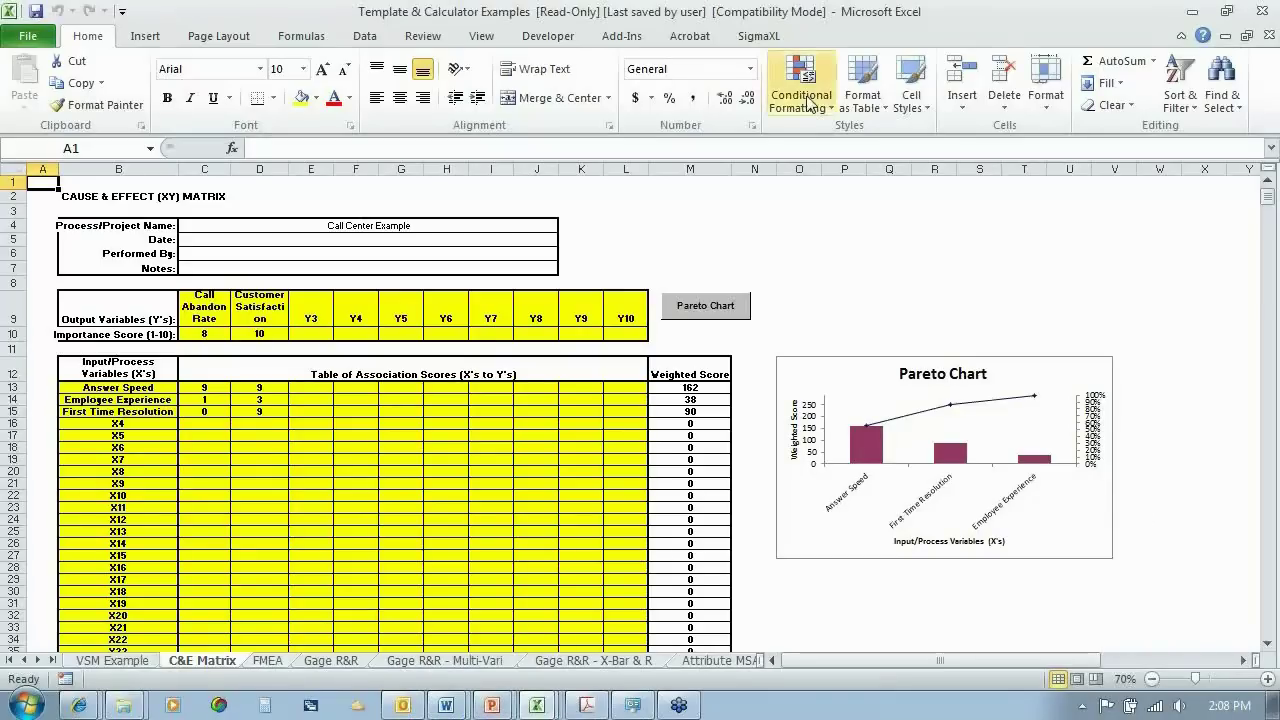
# Browse SigmaXL's Templates and Calculators > DMAIC & DFSS Templates list, then close it unchosen.
pyautogui.click(750, 38)
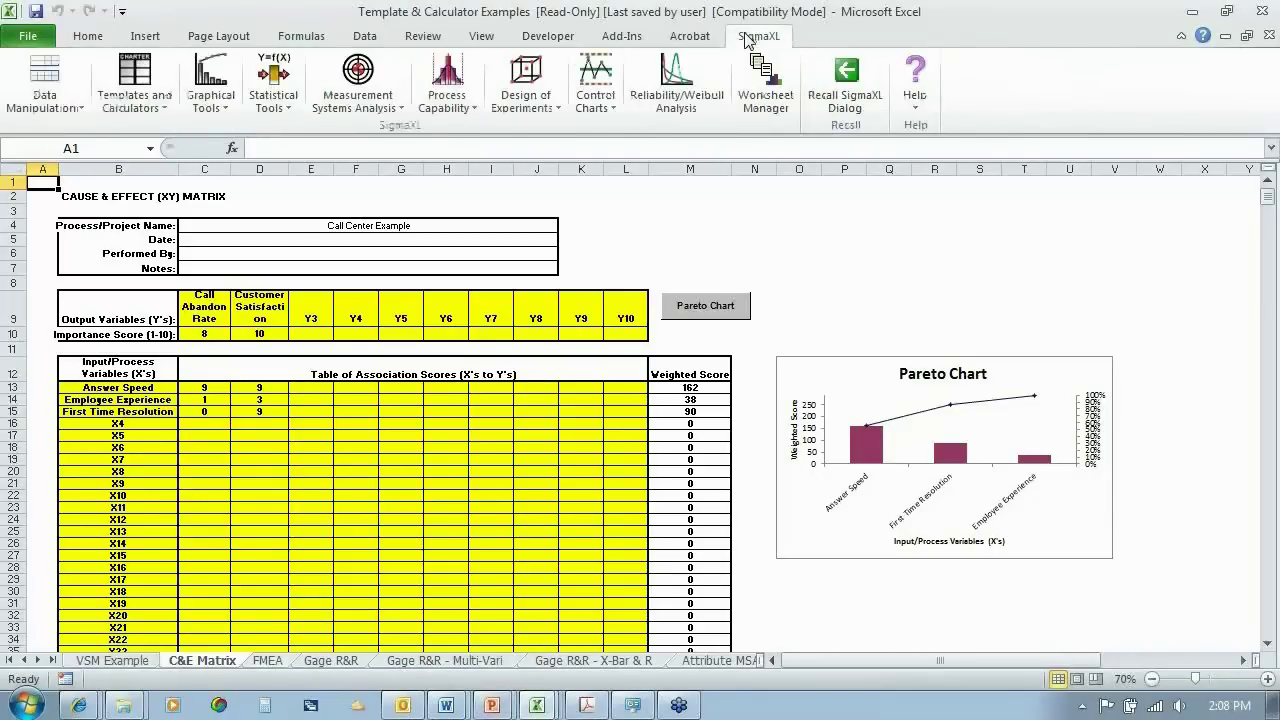
pyautogui.click(137, 88)
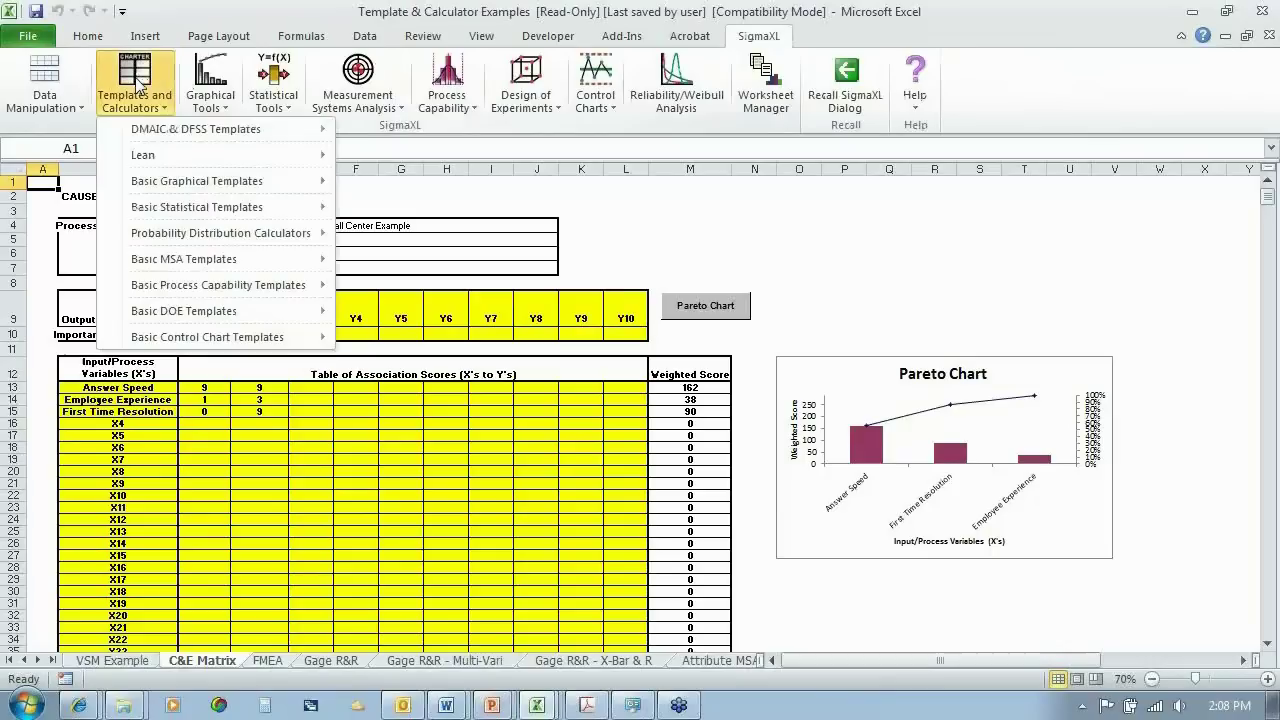
pyautogui.moveTo(146, 134)
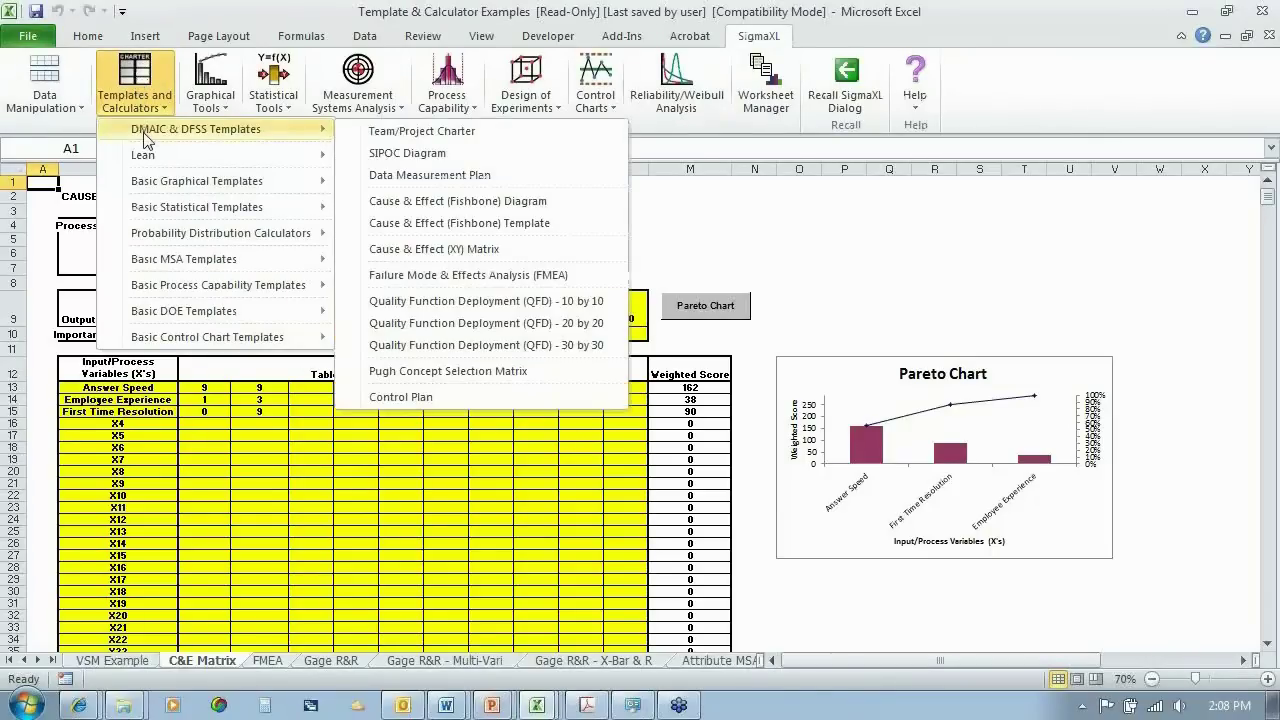
pyautogui.click(222, 9)
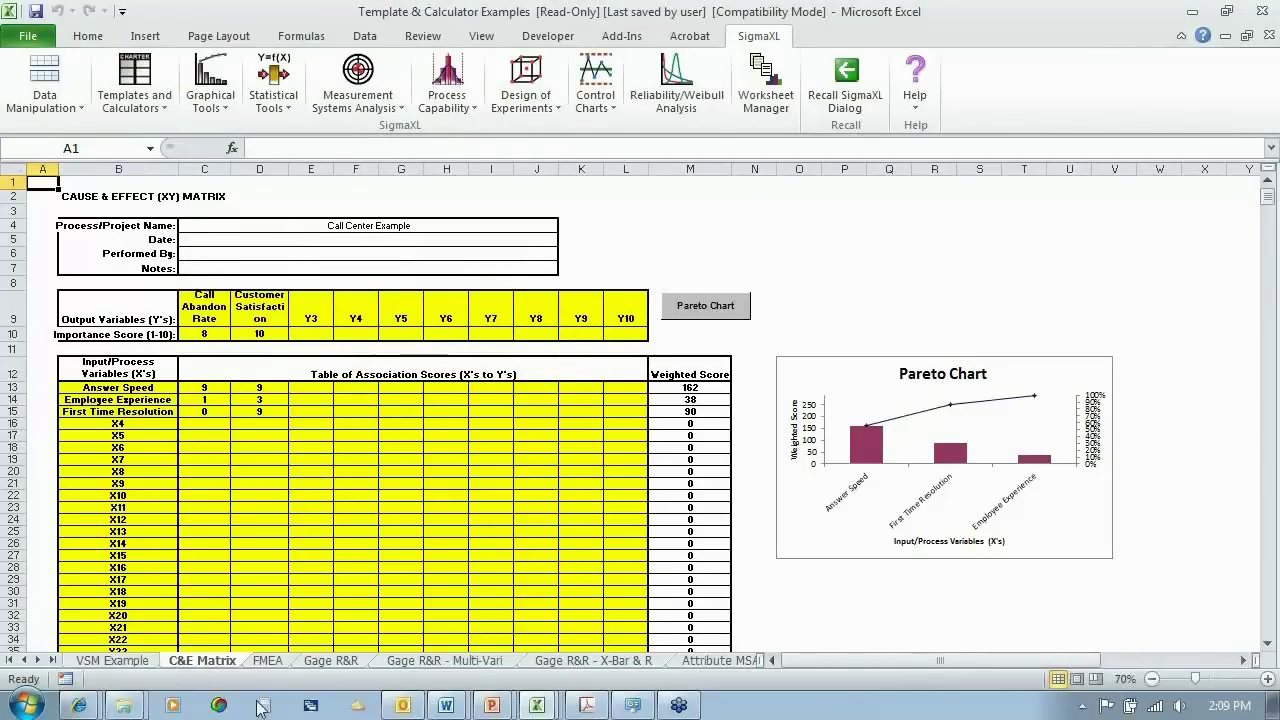
pyautogui.click(266, 661)
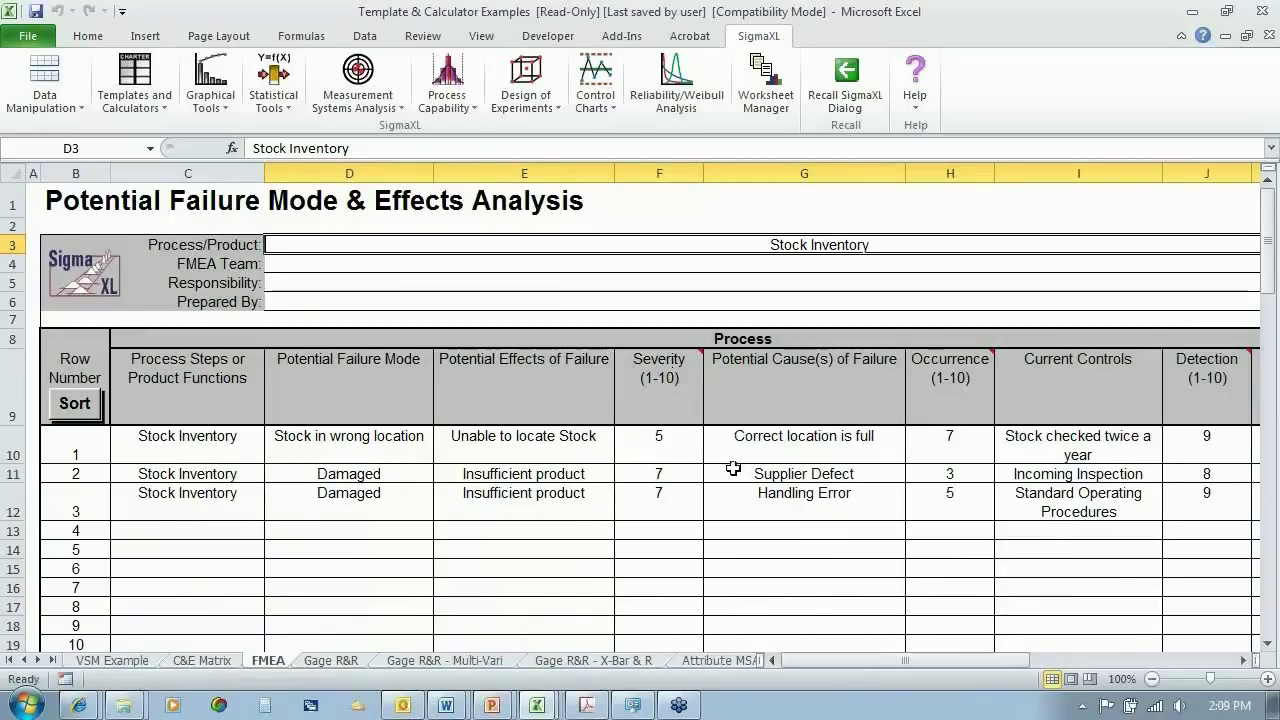
pyautogui.moveTo(959, 378)
pyautogui.click(1152, 679)
pyautogui.click(1152, 679)
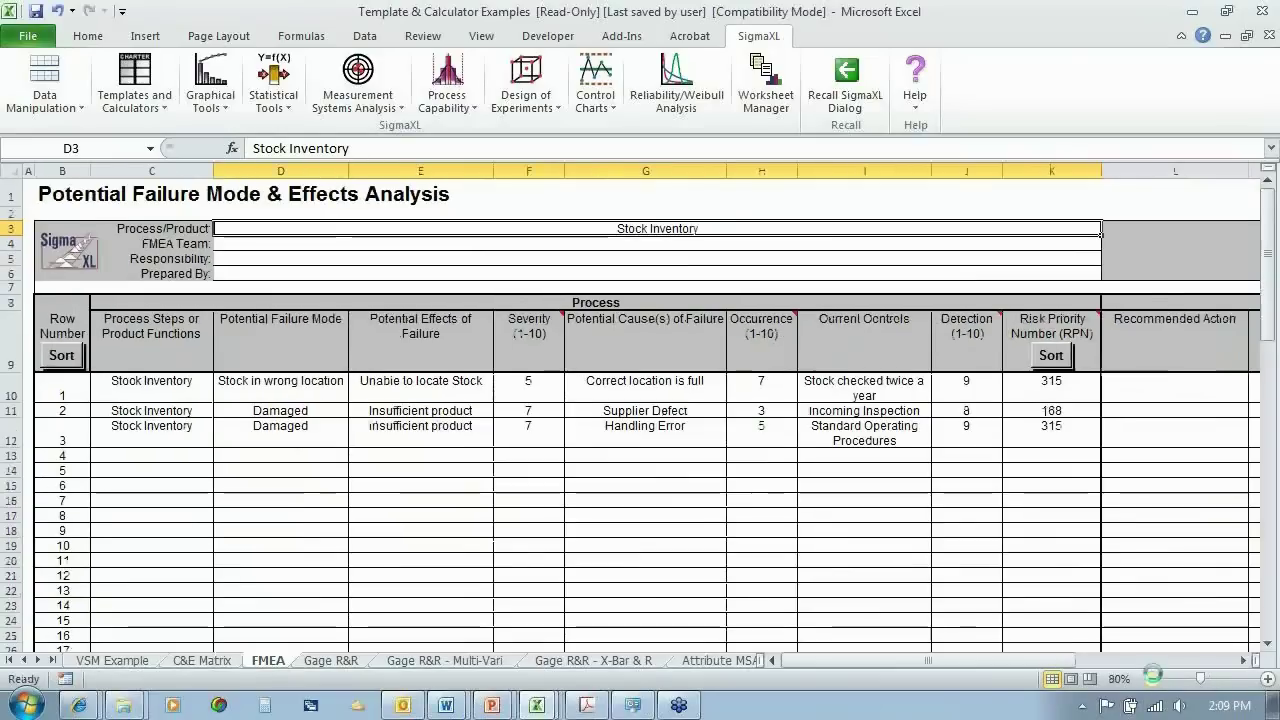
pyautogui.click(1152, 679)
pyautogui.moveTo(677, 316)
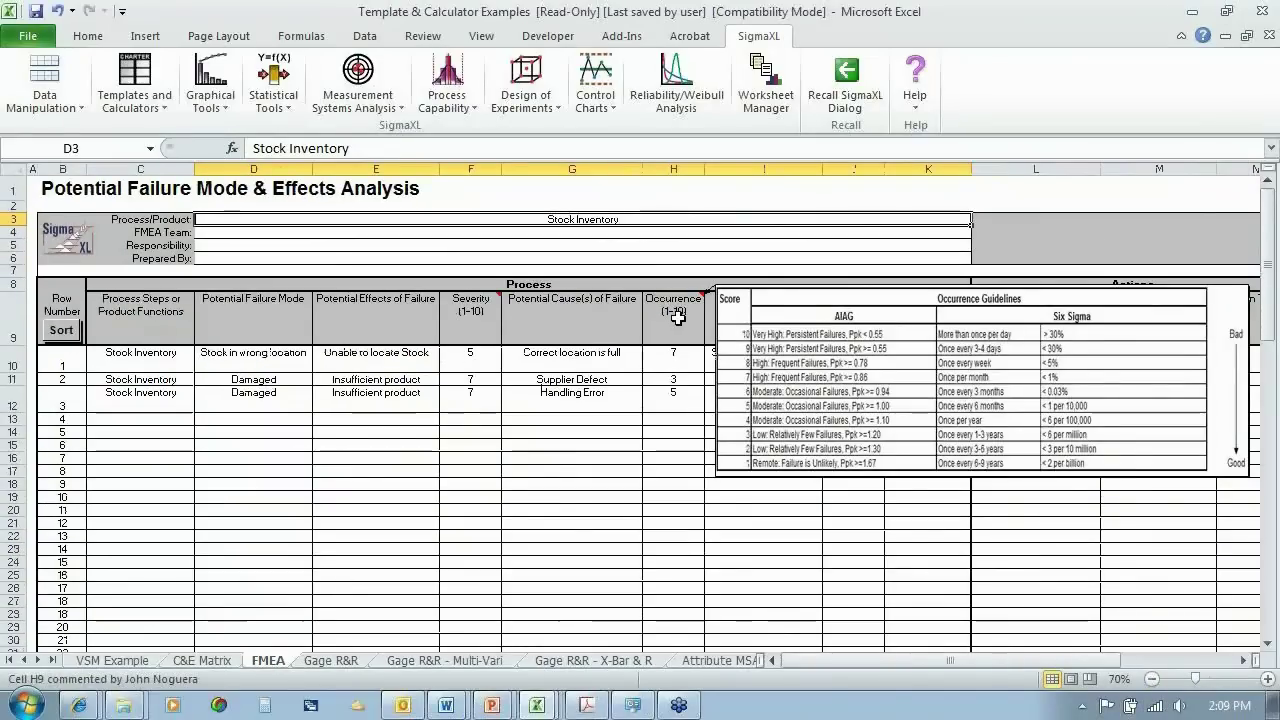
pyautogui.moveTo(470, 314)
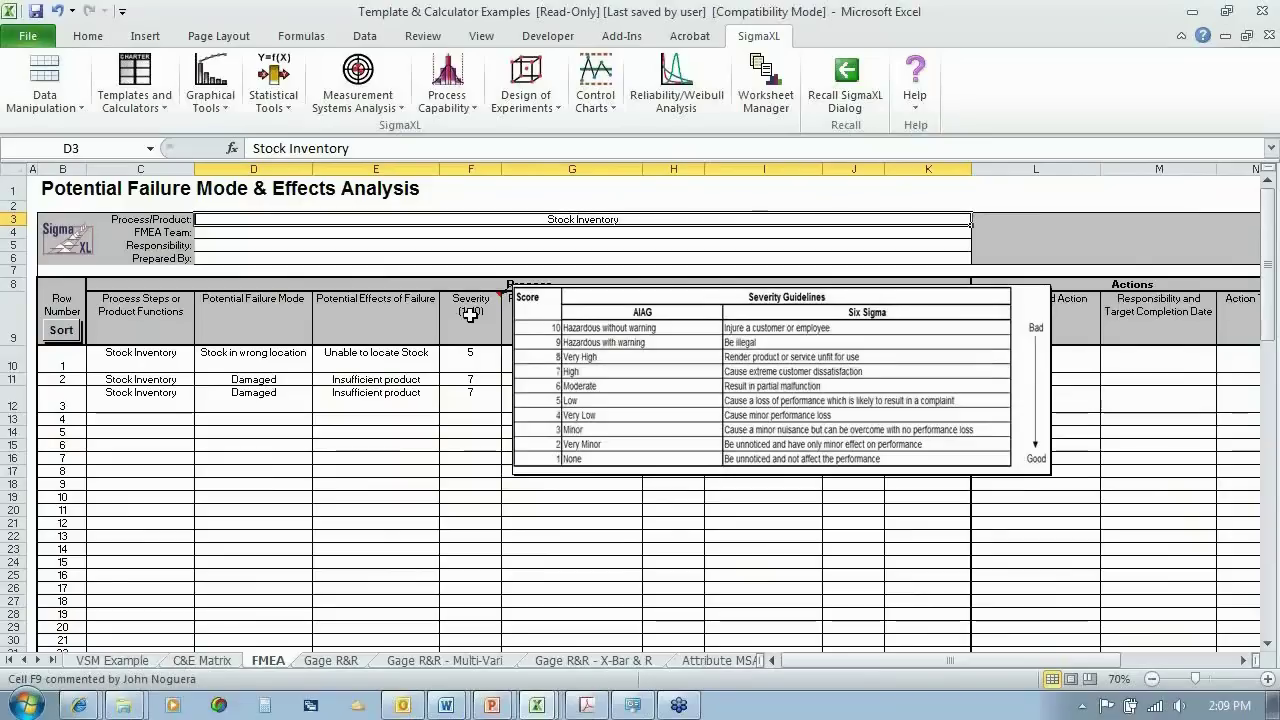
pyautogui.click(1268, 632)
pyautogui.click(1268, 632)
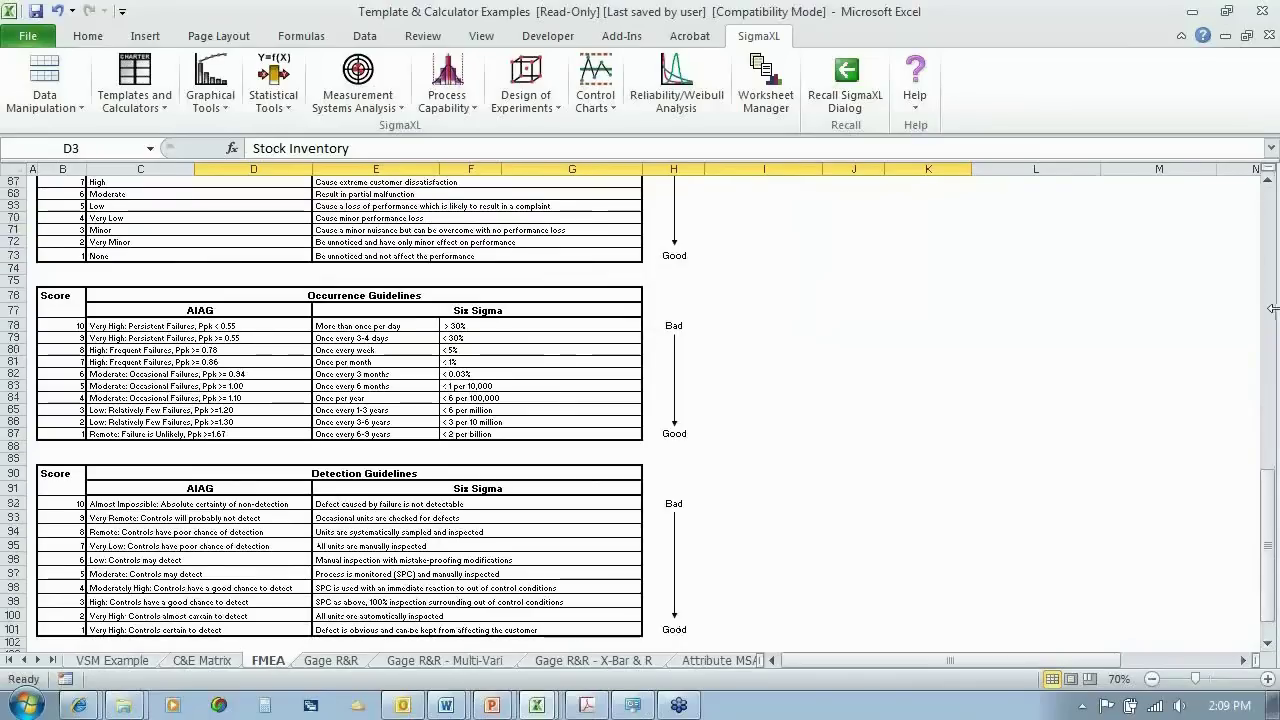
pyautogui.click(1268, 276)
pyautogui.click(1268, 276)
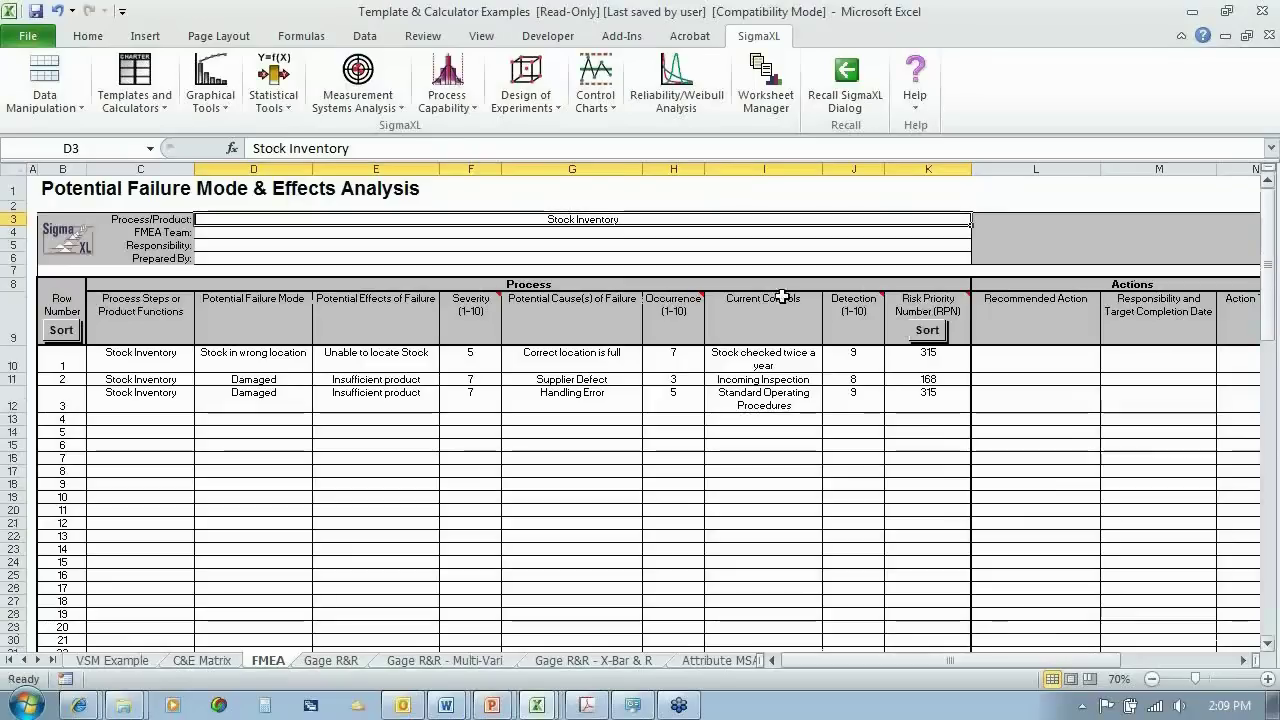
pyautogui.moveTo(487, 310)
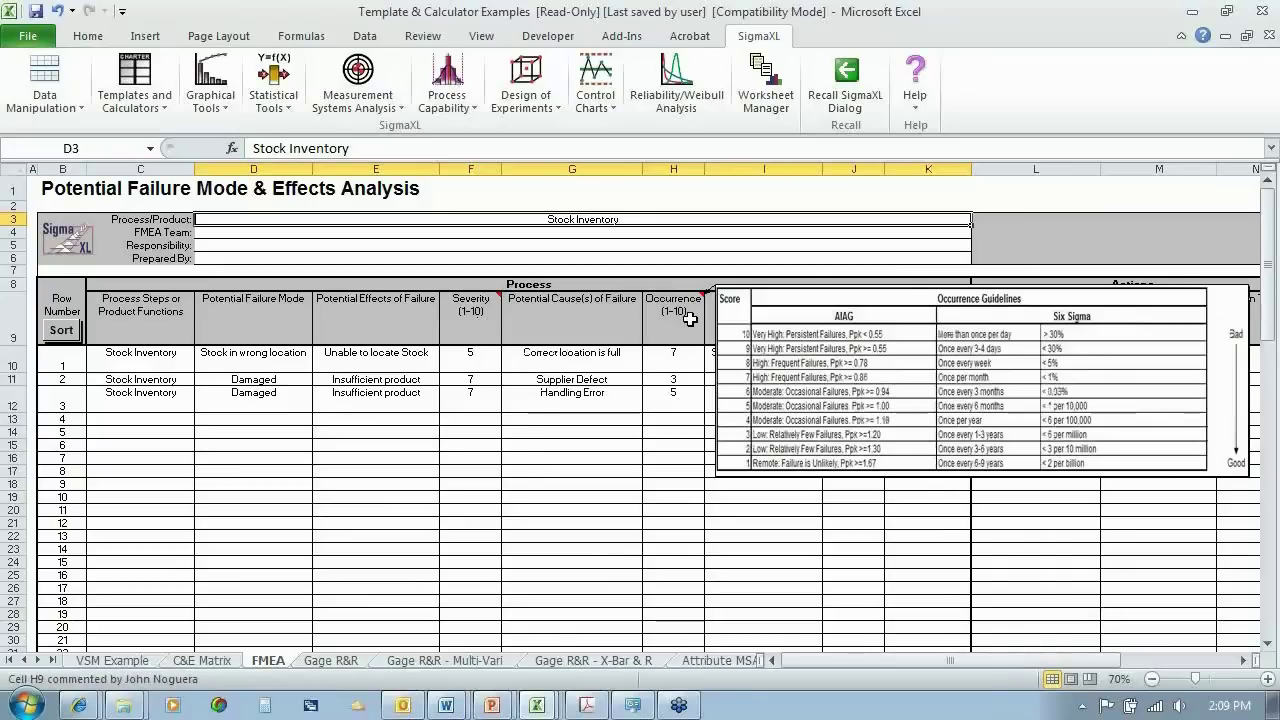
pyautogui.moveTo(857, 324)
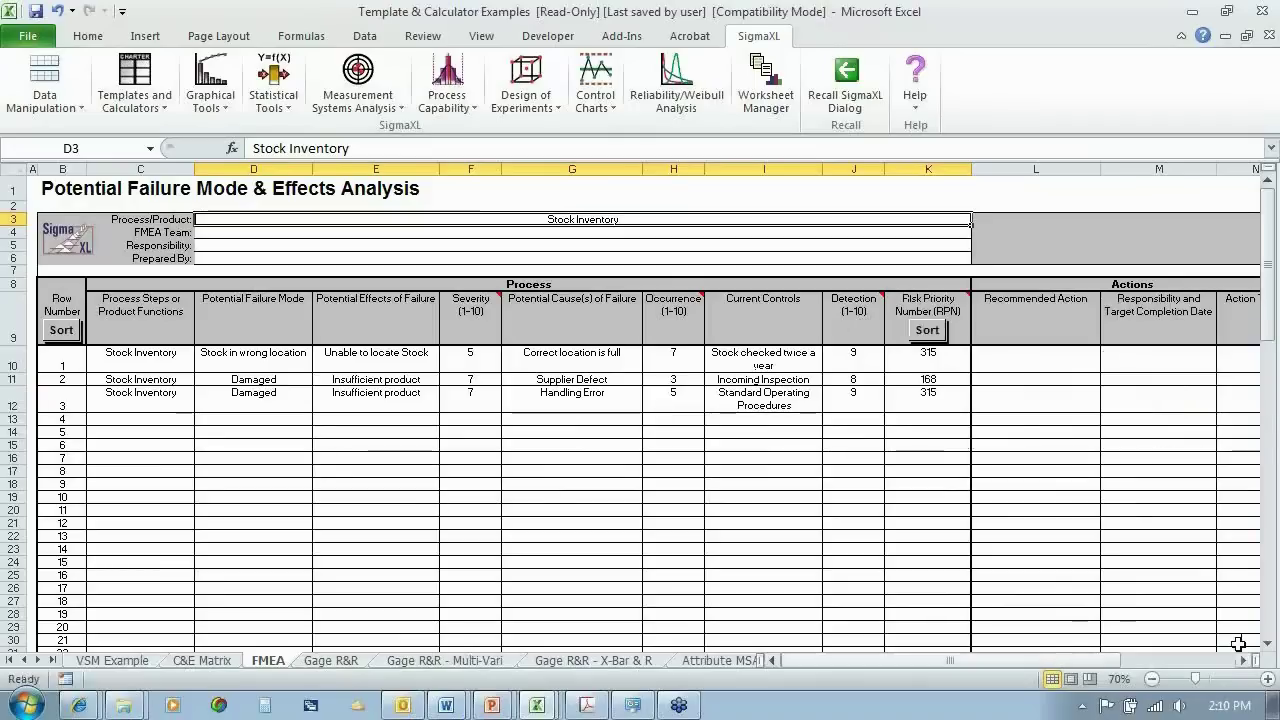
pyautogui.moveTo(1269, 648); pyautogui.dragTo(1270, 652)
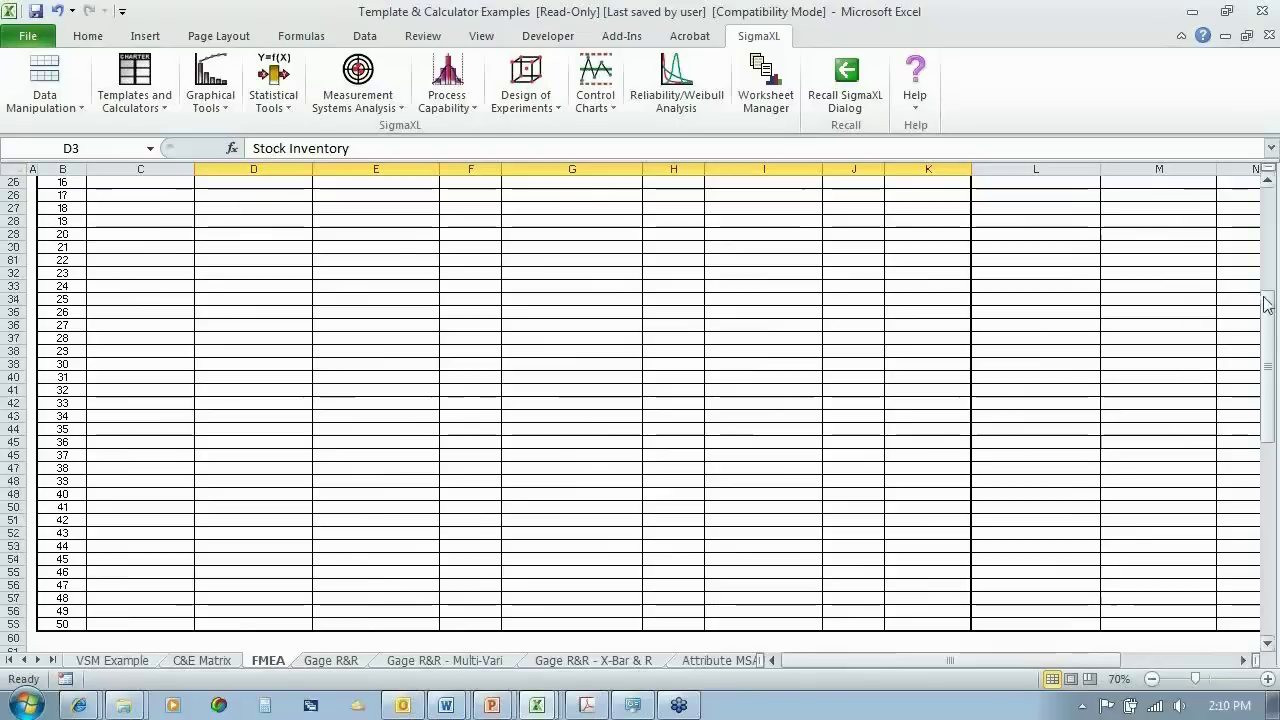
pyautogui.moveTo(1268, 304); pyautogui.dragTo(1260, 207)
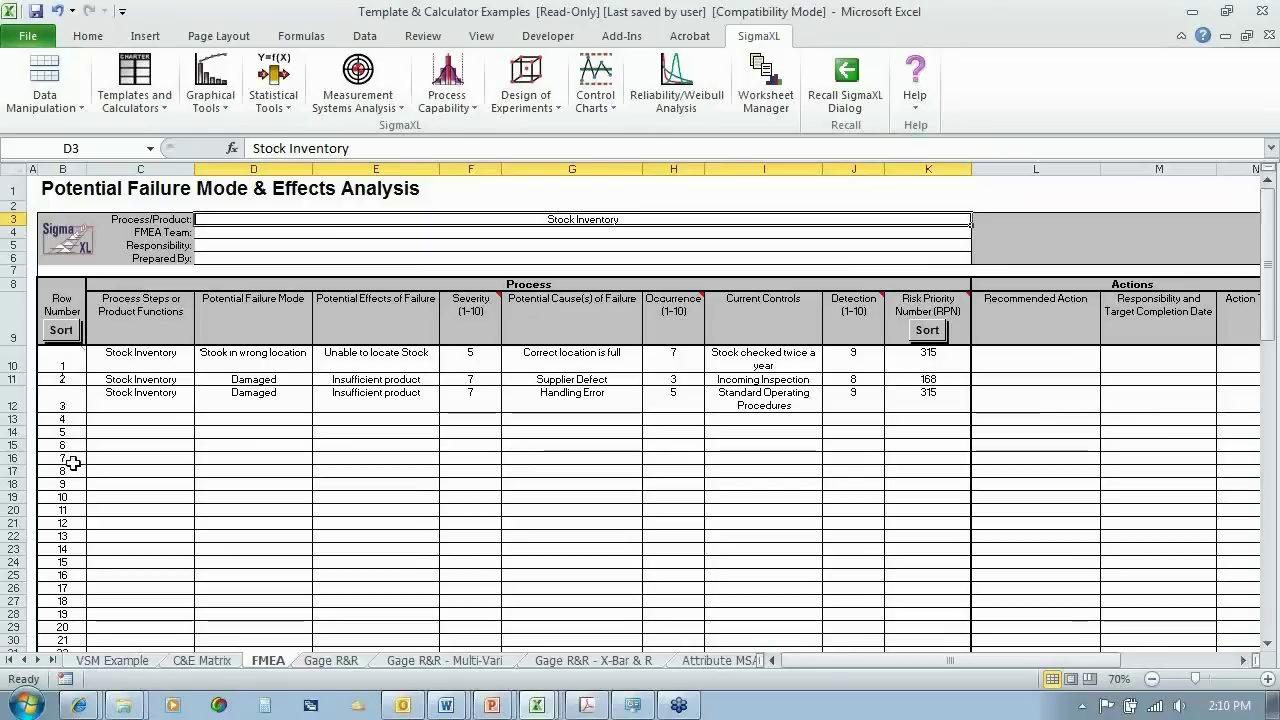
# Sort the FMEA rows by RPN (315, 315, 168) and set the zoom back to 70%.
pyautogui.click(930, 332)
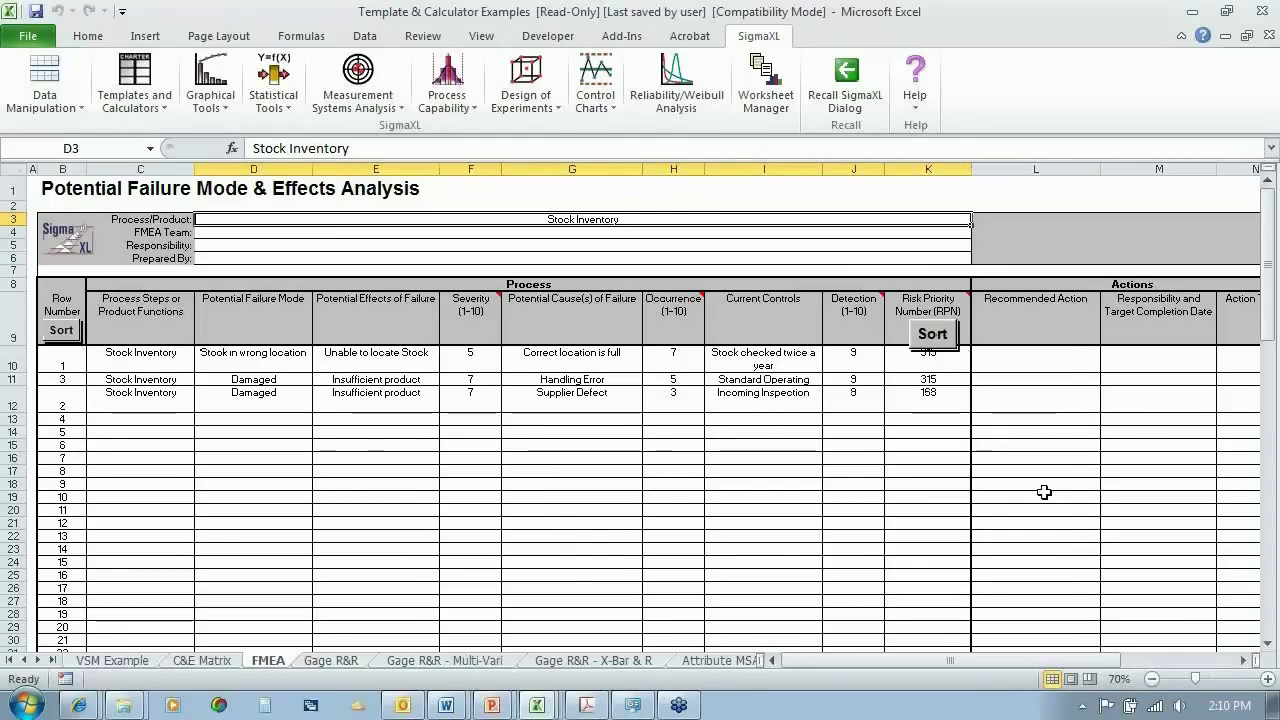
pyautogui.scroll(2, 1054, 502)
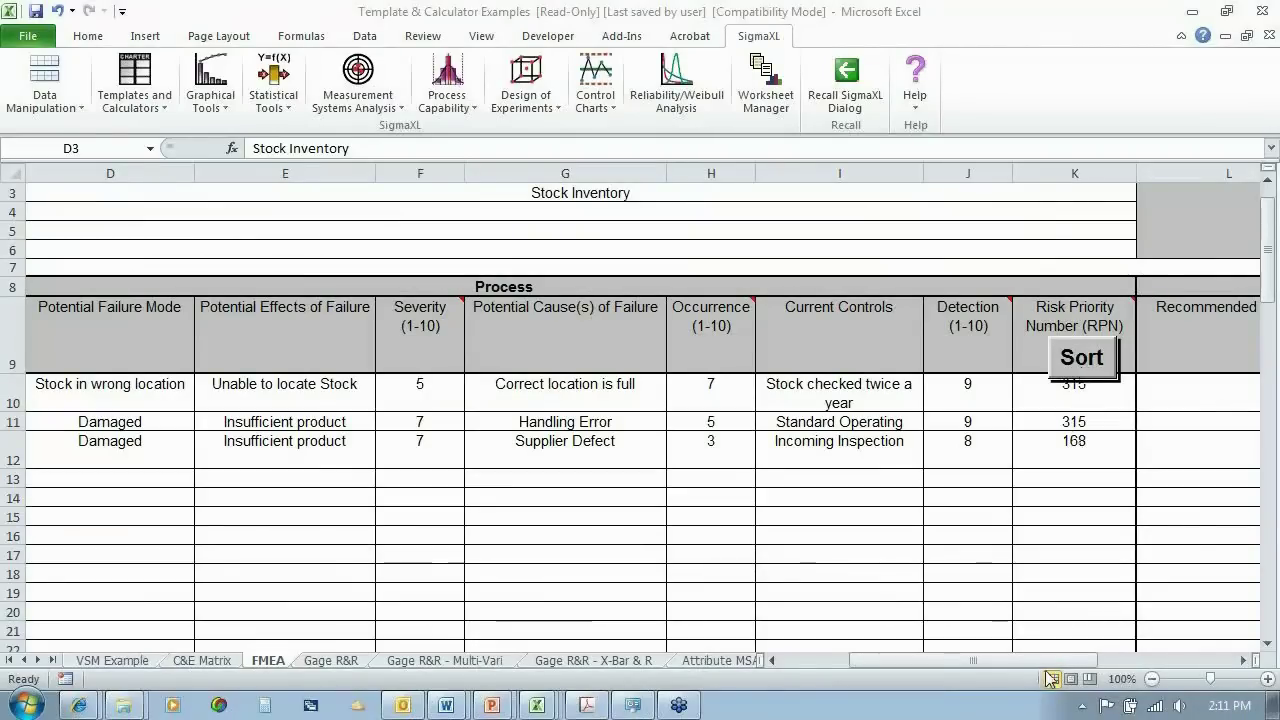
pyautogui.click(1152, 679)
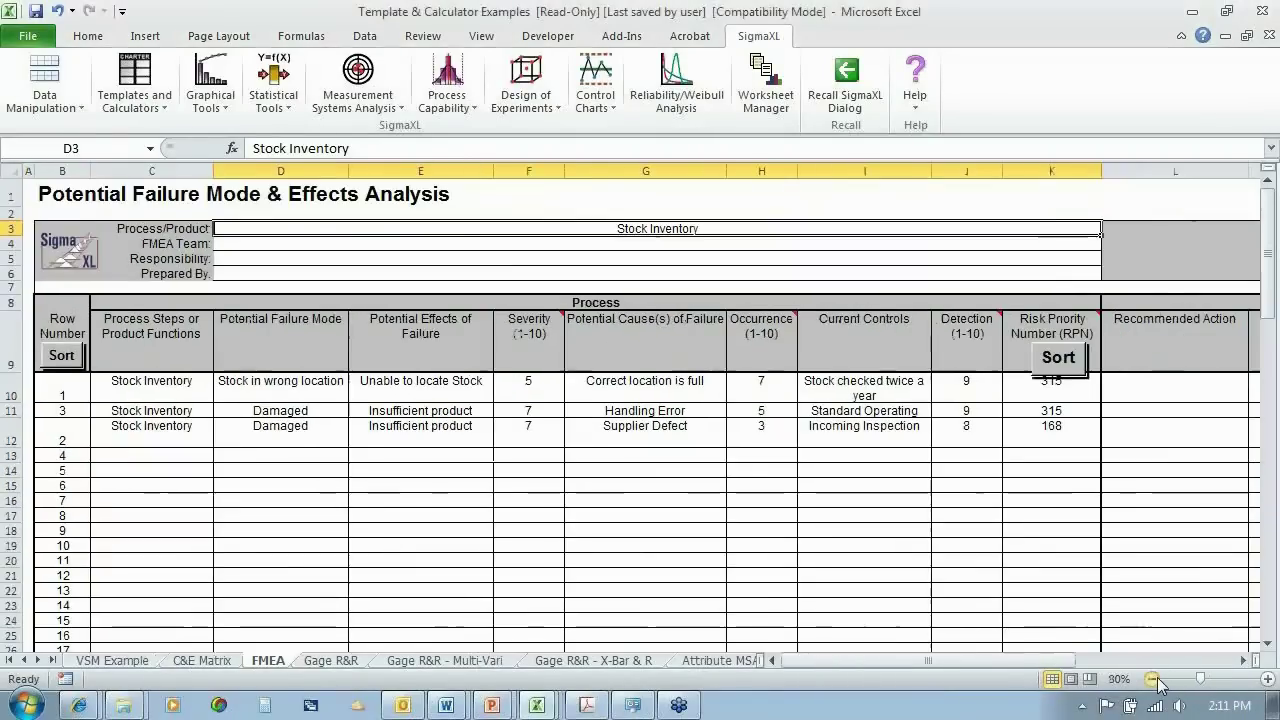
pyautogui.click(1153, 679)
pyautogui.click(1153, 679)
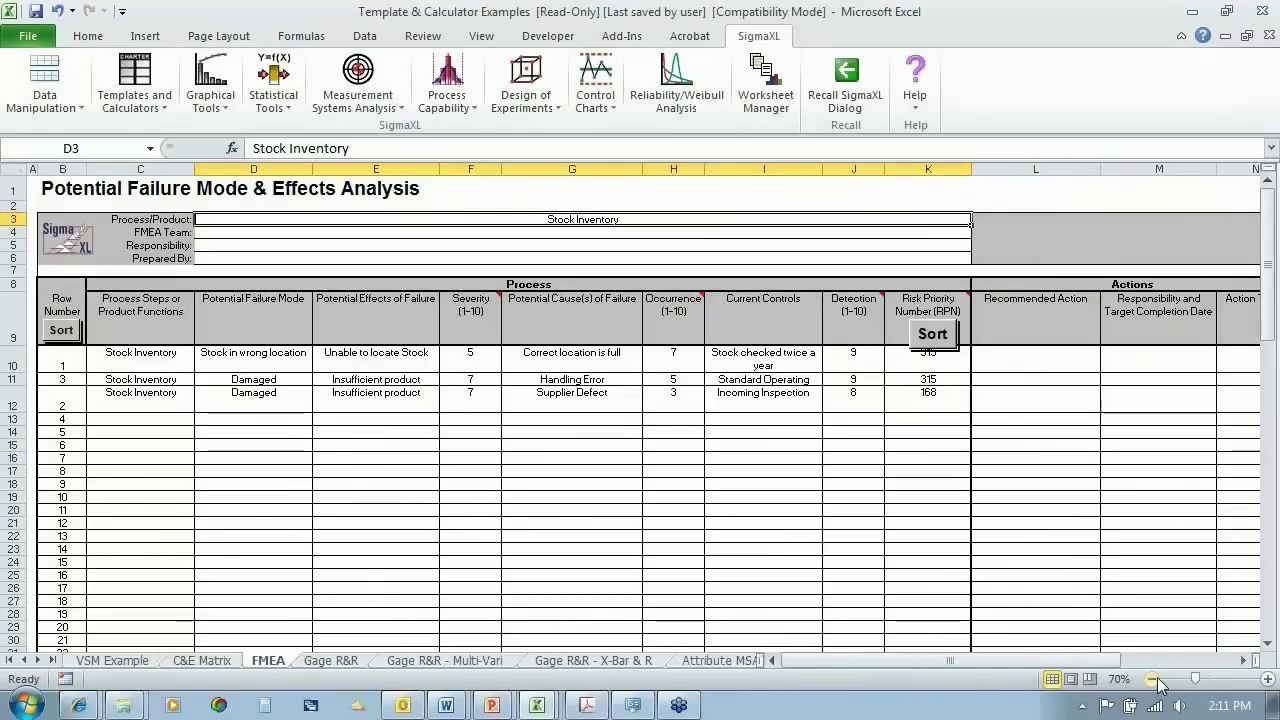
pyautogui.click(926, 658)
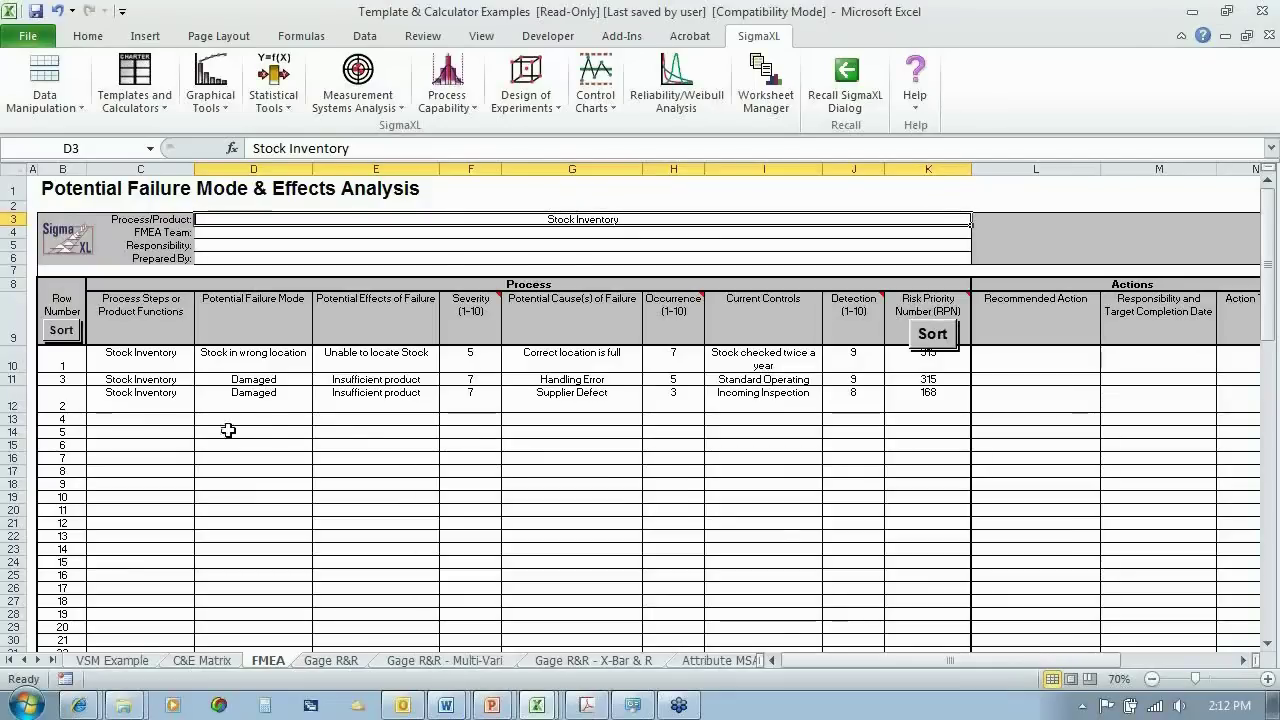
# Re-sort the FMEA by Row Number and scroll right to view the Results columns.
pyautogui.click(60, 334)
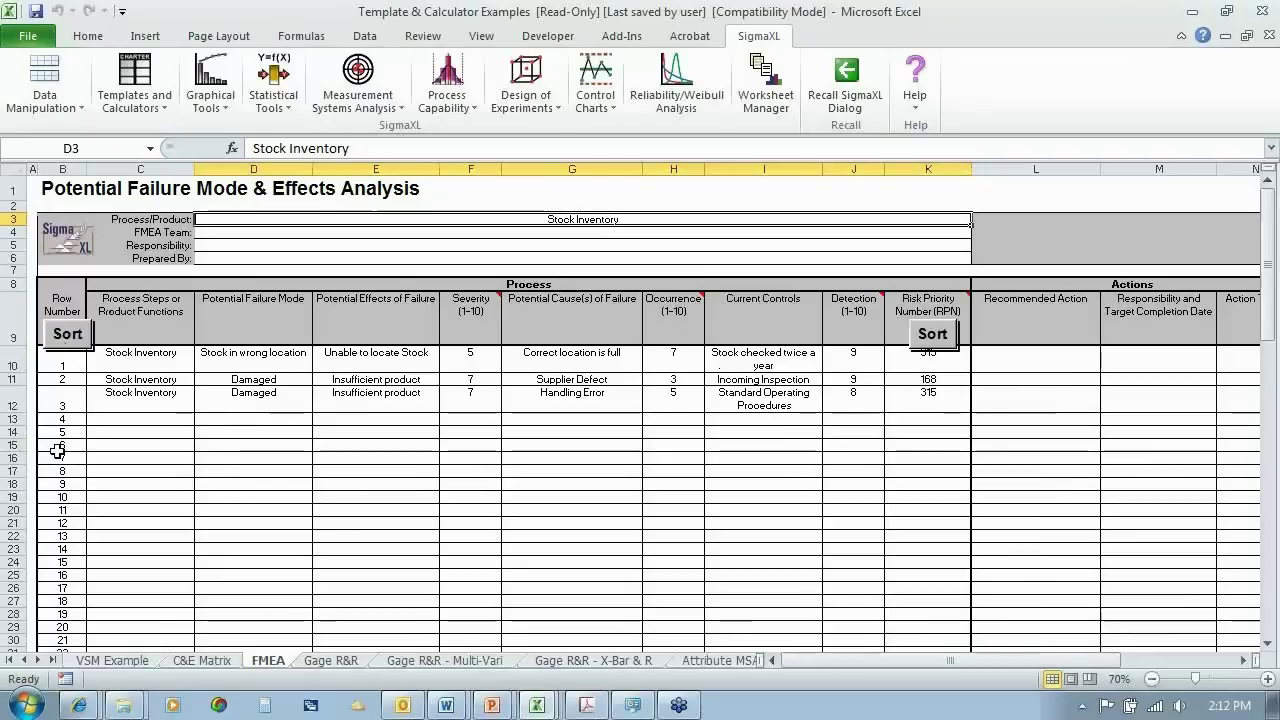
pyautogui.moveTo(920, 660); pyautogui.dragTo(1029, 662)
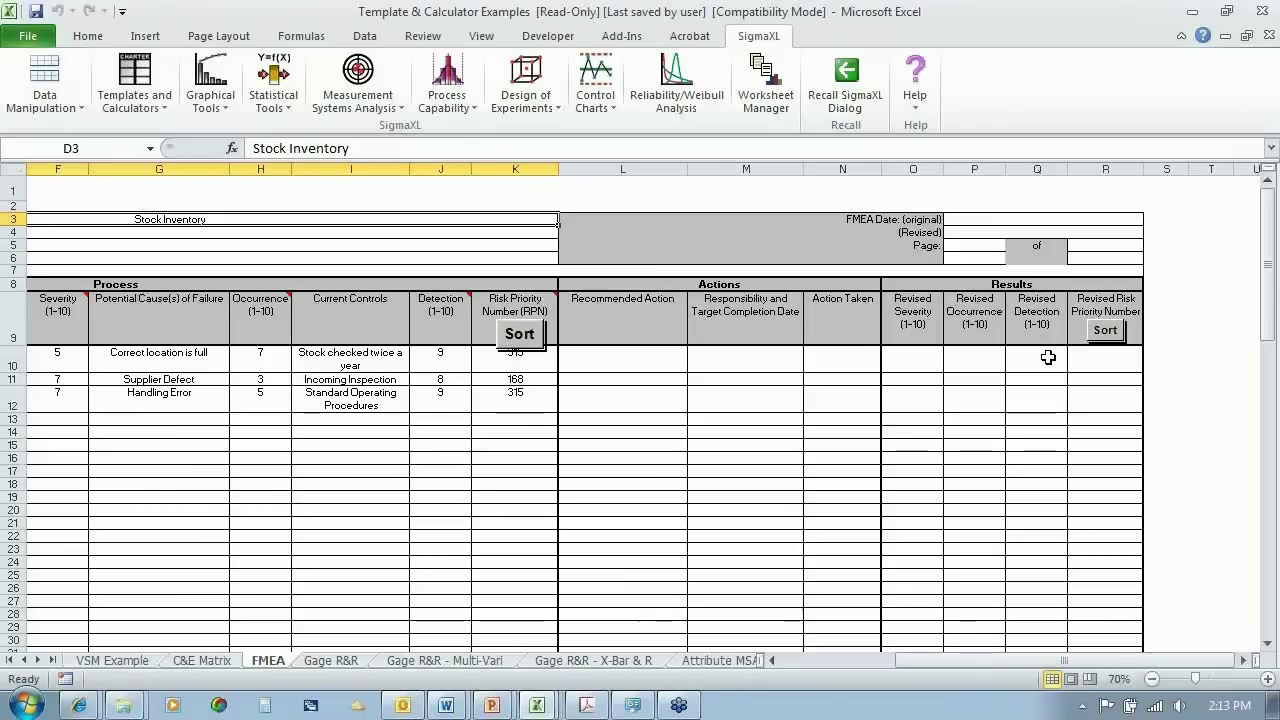
# Scroll back to column A, re-sort by row number, and display the Example Gage R&R sheet.
pyautogui.moveTo(940, 660); pyautogui.dragTo(800, 677)
pyautogui.click(60, 340)
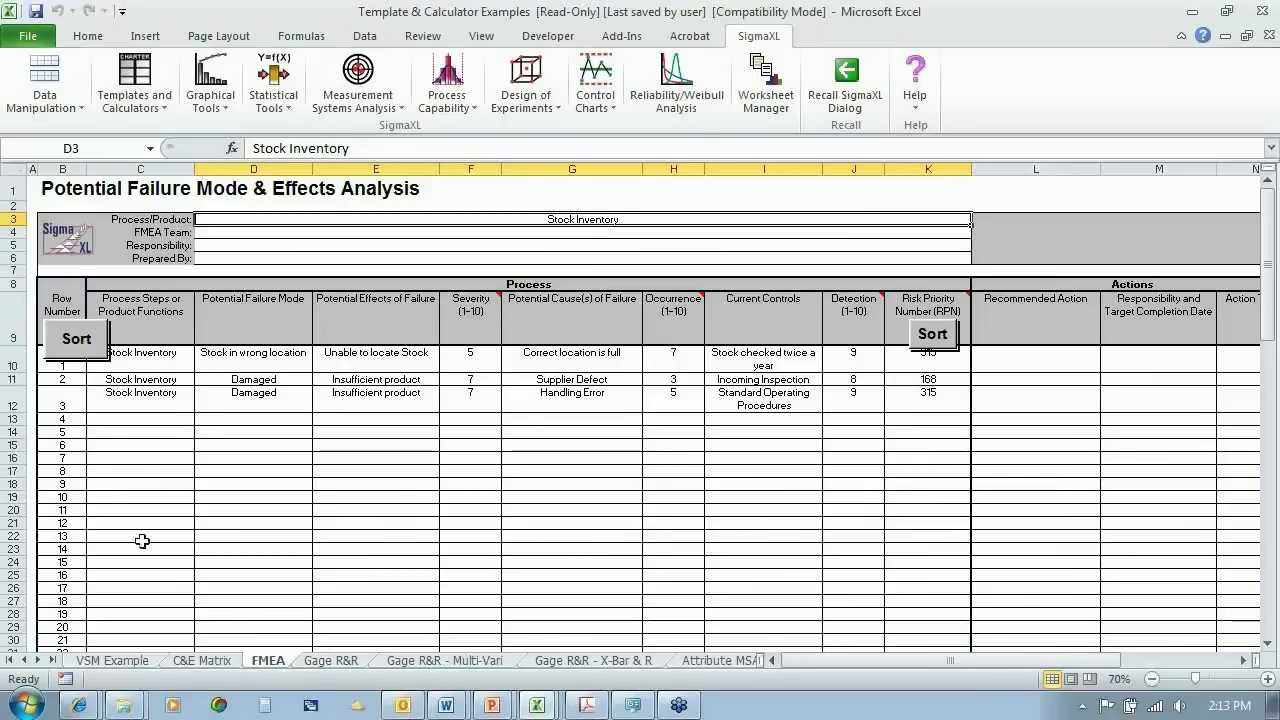
pyautogui.rightClick(328, 660)
pyautogui.click(519, 343)
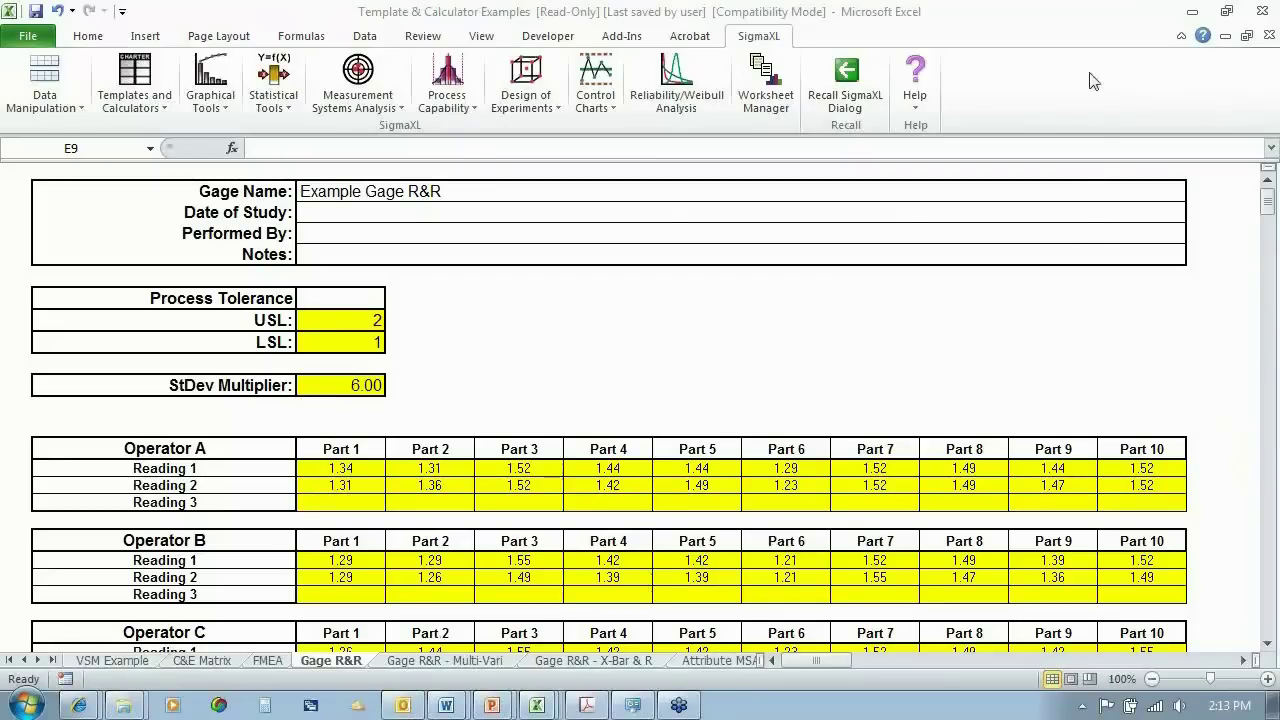
pyautogui.click(1268, 650)
pyautogui.click(1268, 650)
pyautogui.click(1268, 650)
pyautogui.click(1268, 650)
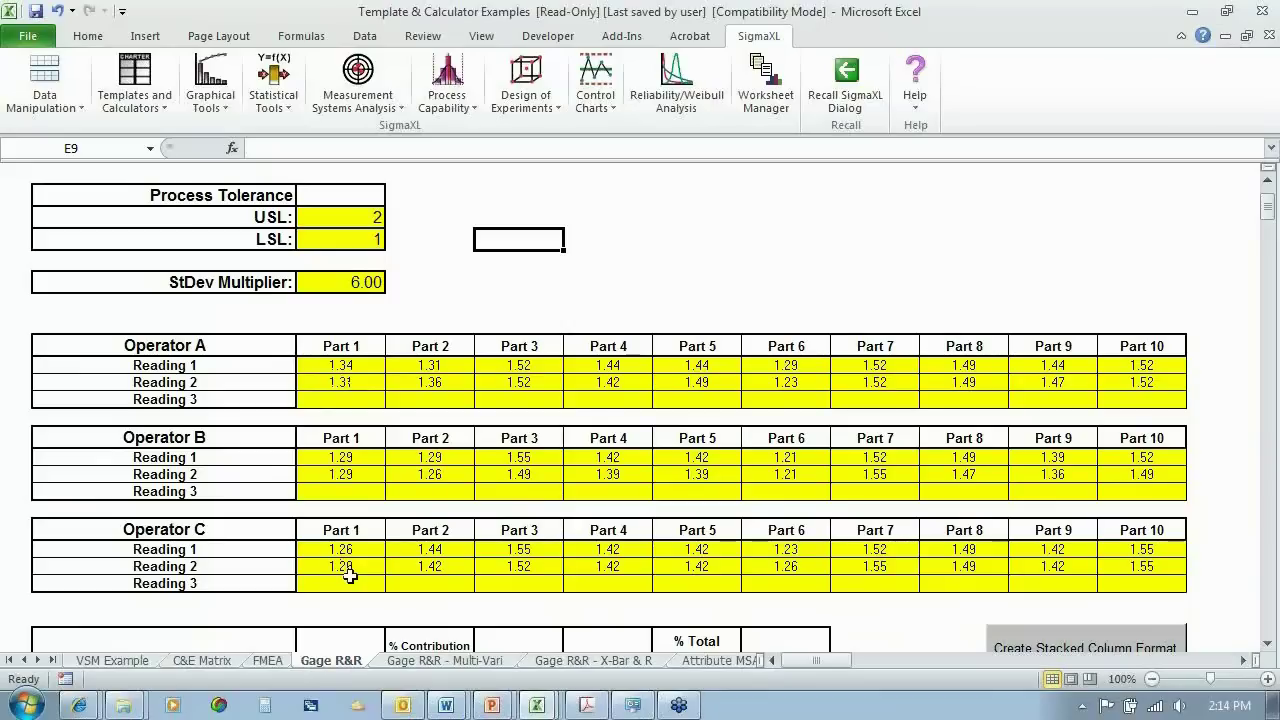
pyautogui.click(1268, 644)
pyautogui.scroll(-4, 1268, 647)
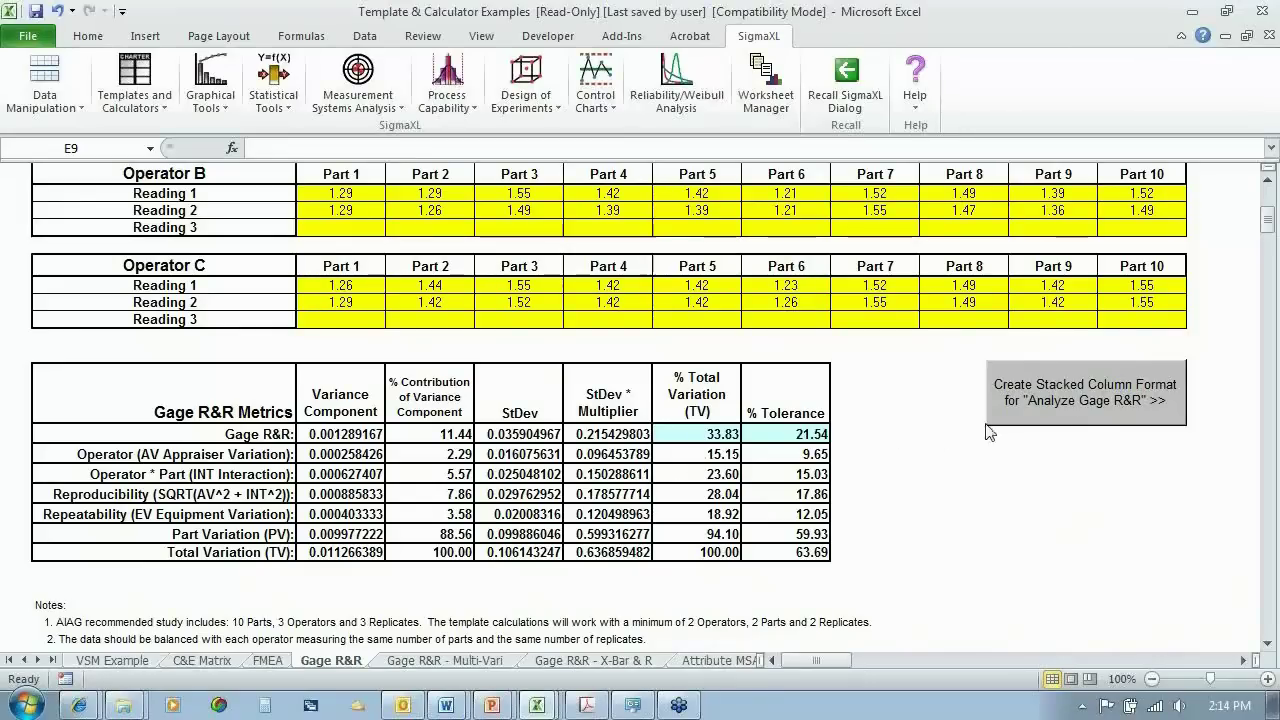
# Build the stacked-column Gage R&R worksheet and open Analyze Gage R&R (Crossed) on $B$9:$F$69.
pyautogui.click(1069, 400)
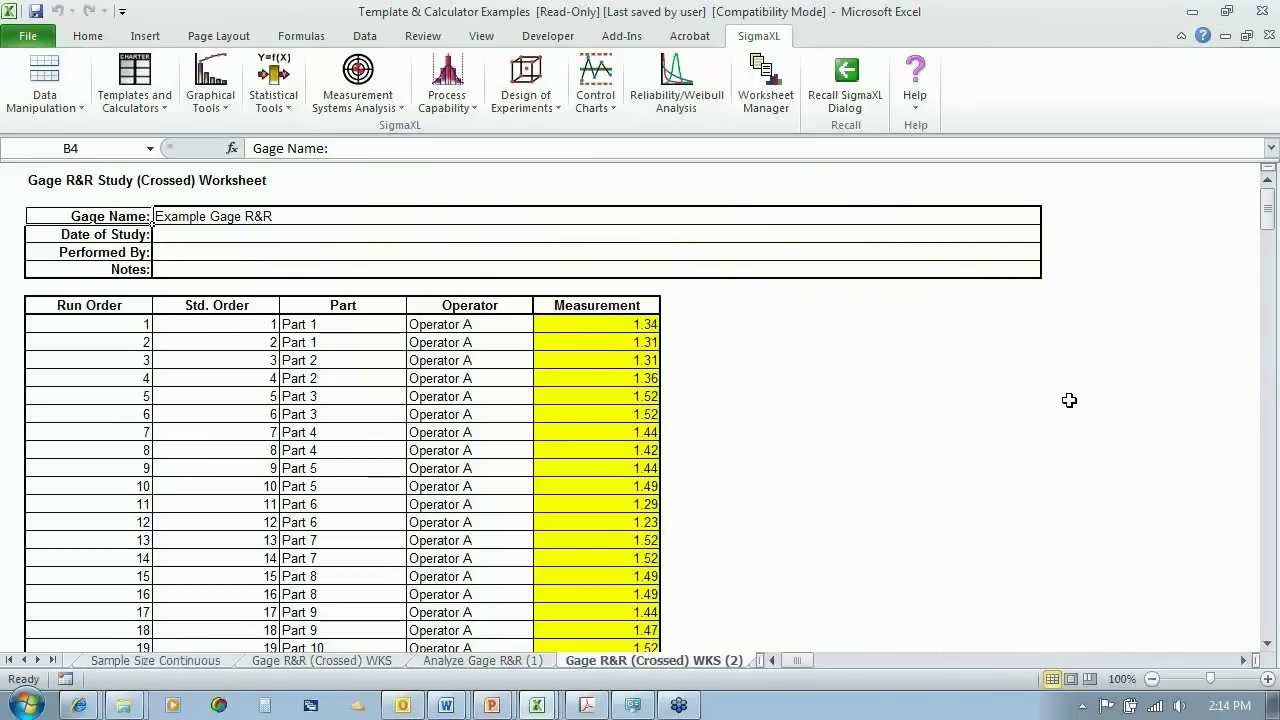
pyautogui.click(368, 105)
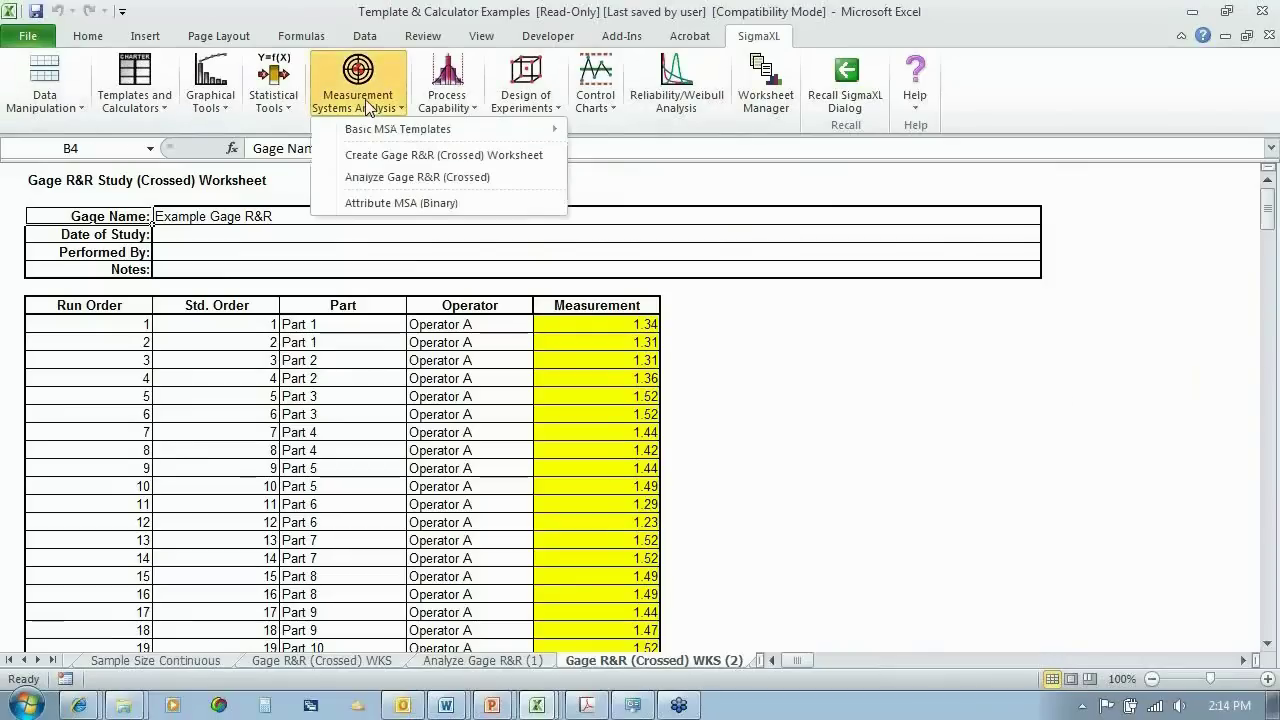
pyautogui.click(386, 180)
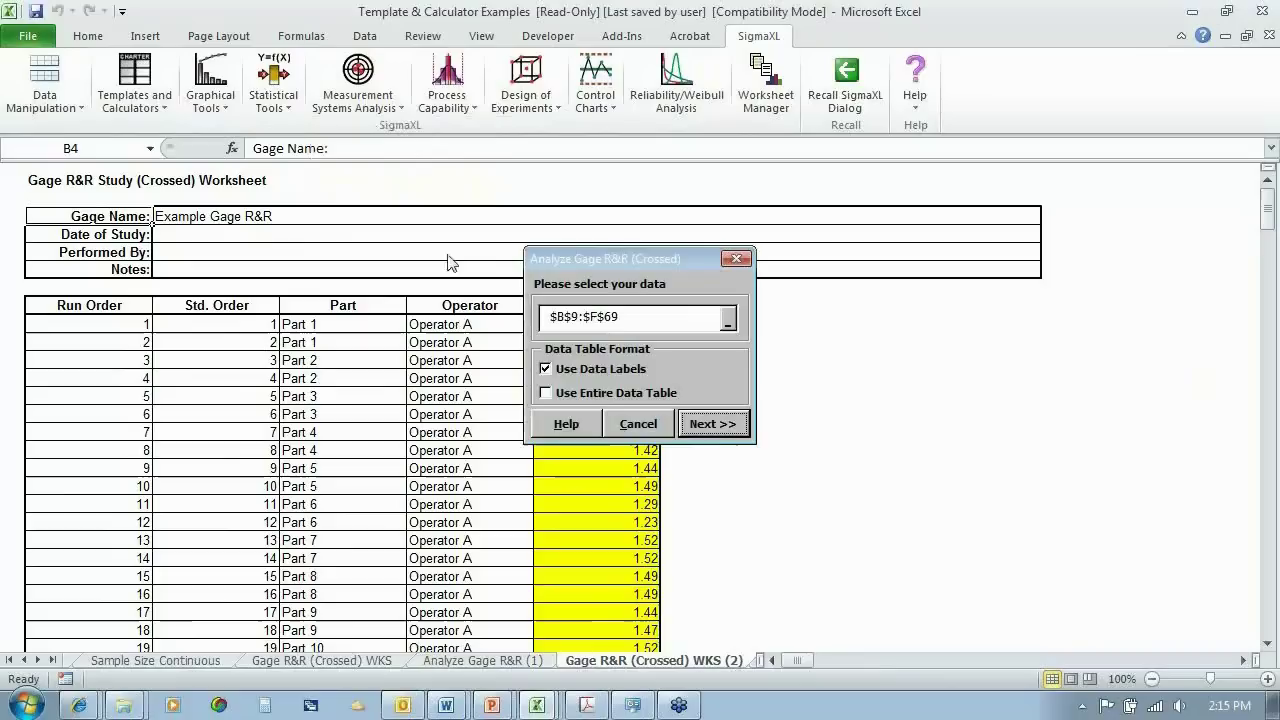